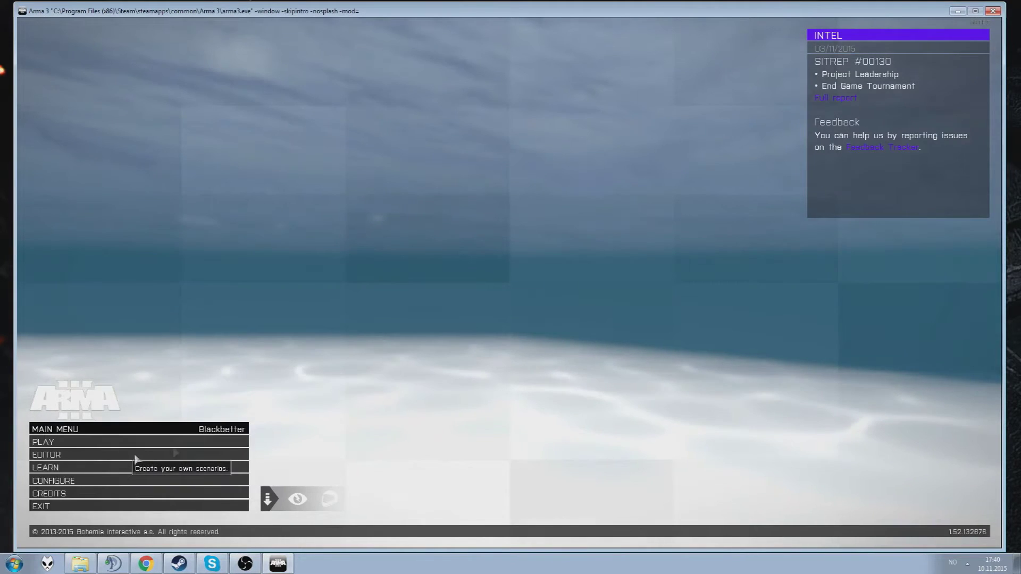
Open the Stratis map in the editor and place a player unit with default settings beside the airfield's north end
click(116, 456)
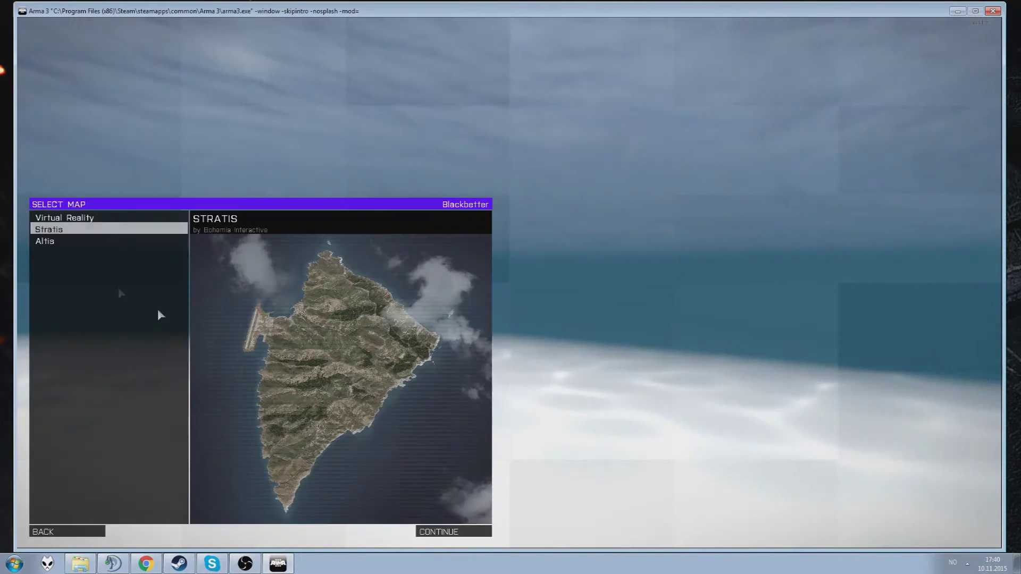
click(440, 530)
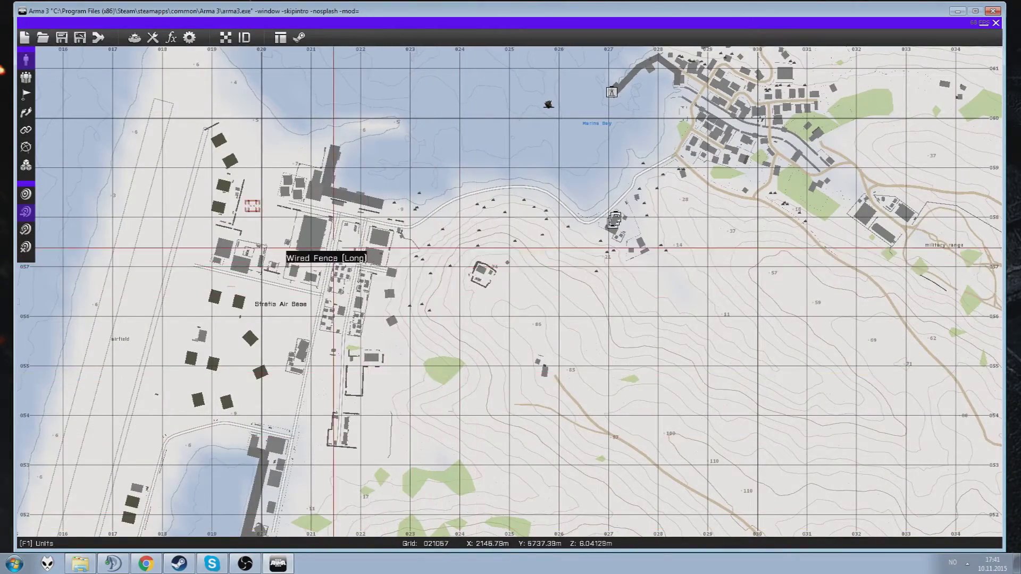
scroll(423, 250, up, 8)
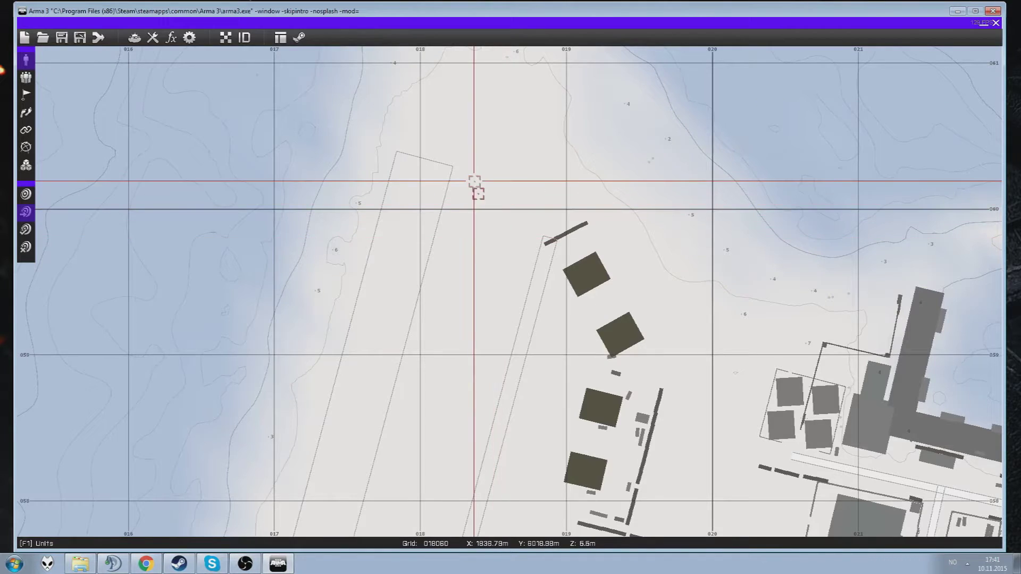
double_click(475, 187)
click(589, 402)
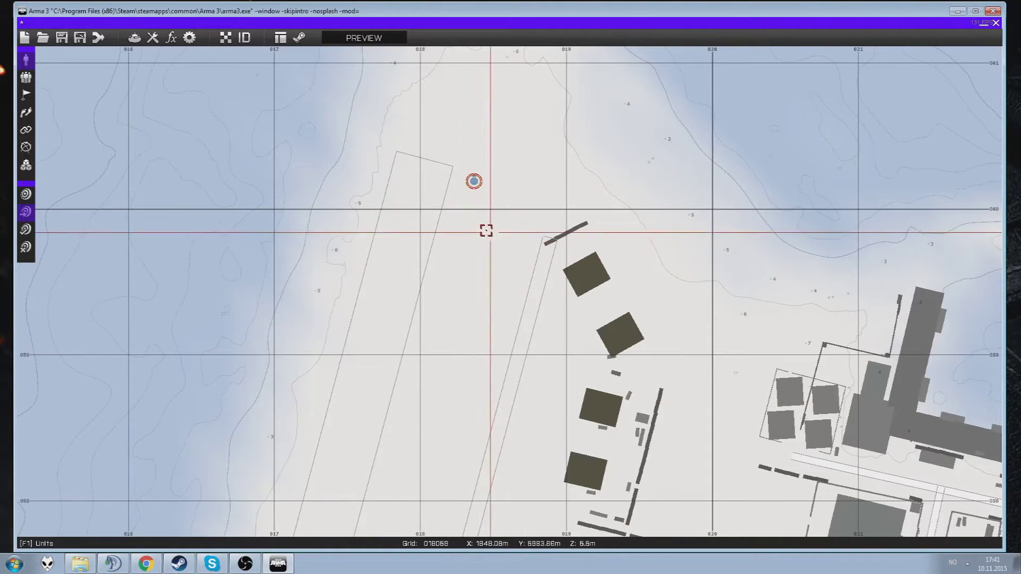
Insert a Cargo Net ammo box near the player unit, with side Empty and class Ammo
double_click(473, 181)
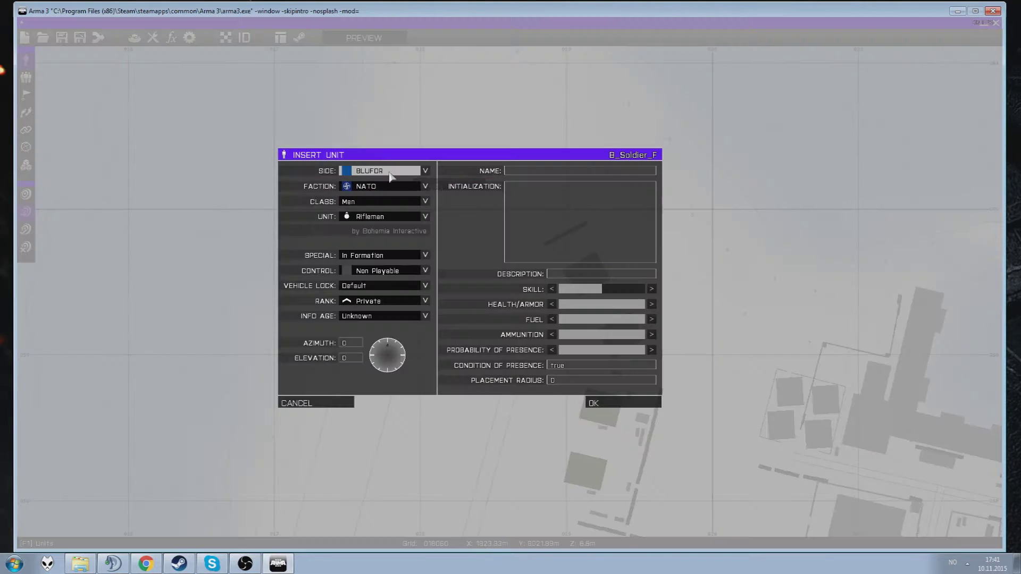
click(391, 170)
click(393, 237)
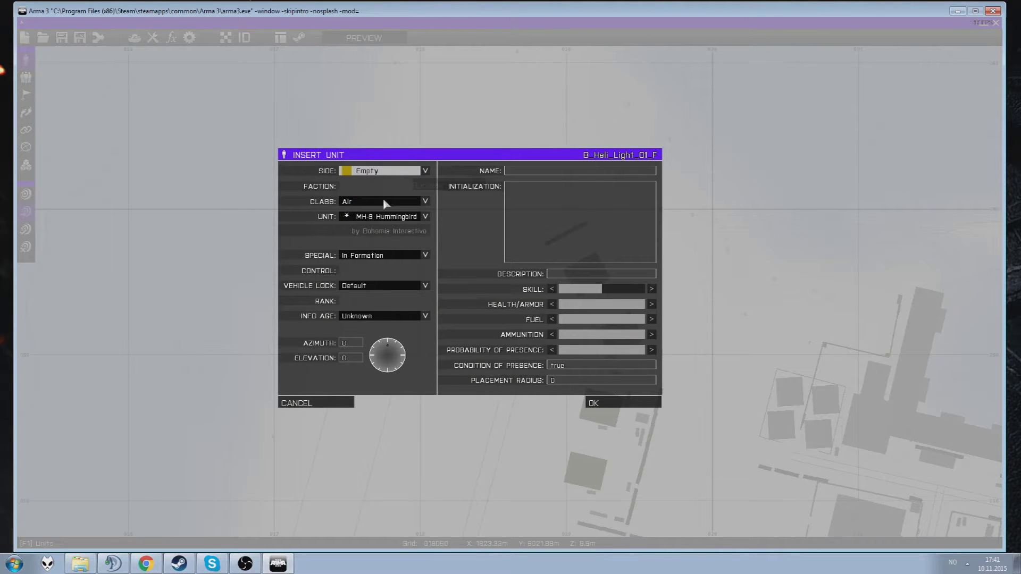
click(384, 202)
click(384, 220)
click(384, 217)
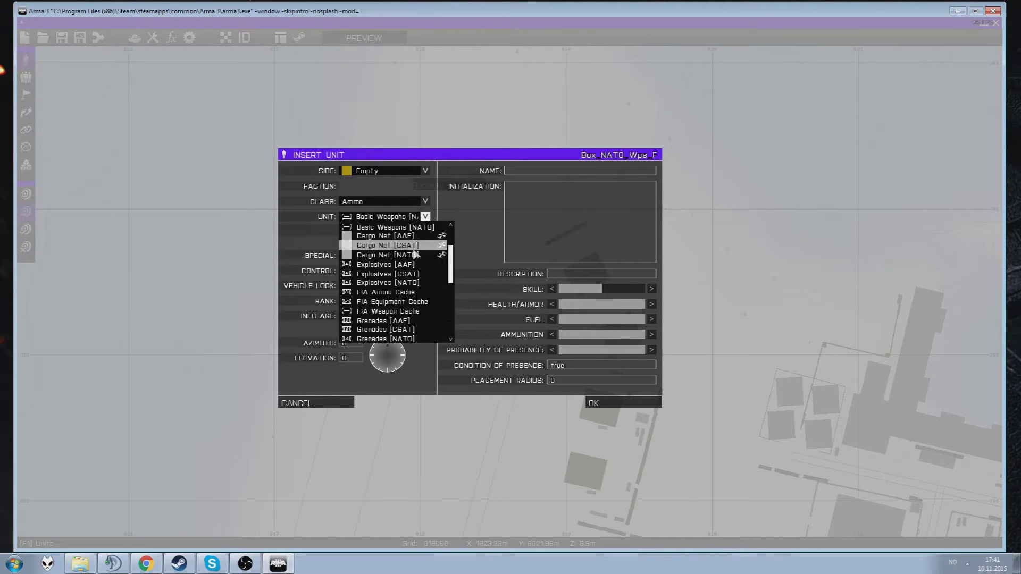
click(383, 248)
click(625, 403)
drag(455, 177, 508, 162)
scroll(522, 154, up, 2)
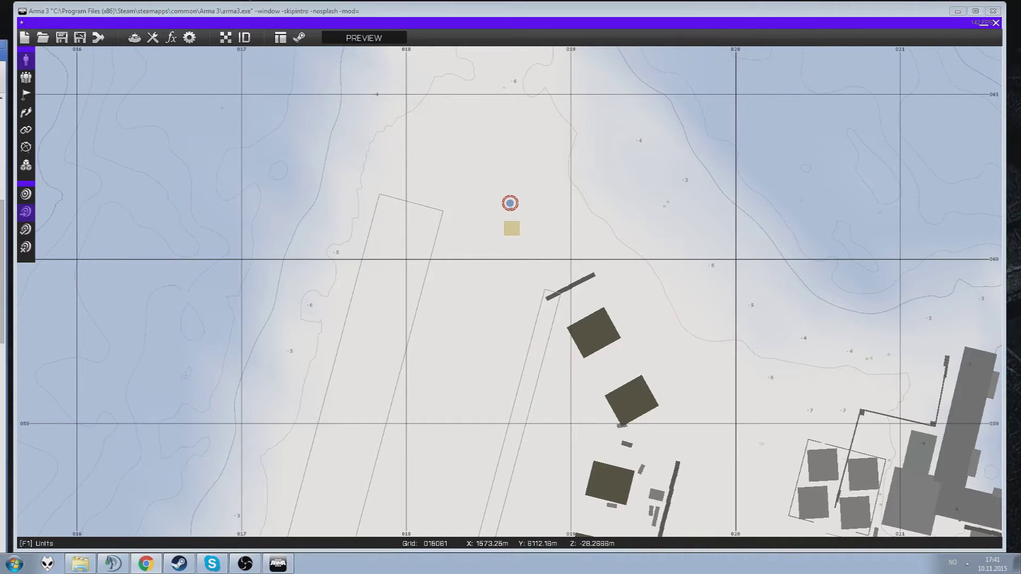
Switch to Chrome and review the Virtual Ammobox System (VAS) page on Armaholic, including its description and usage section
key(alt+Tab)
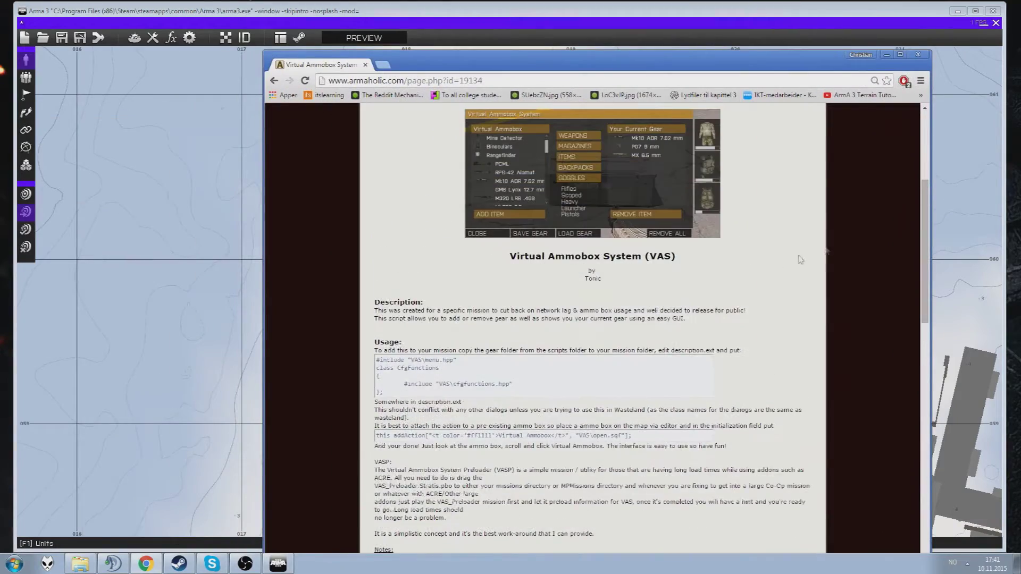
drag(926, 203, 917, 129)
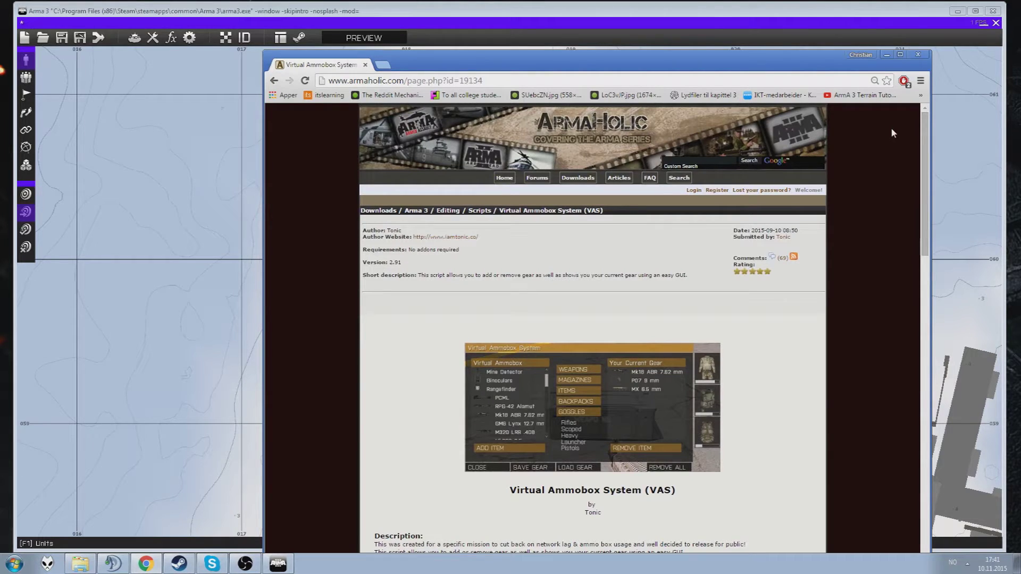
drag(926, 157, 917, 208)
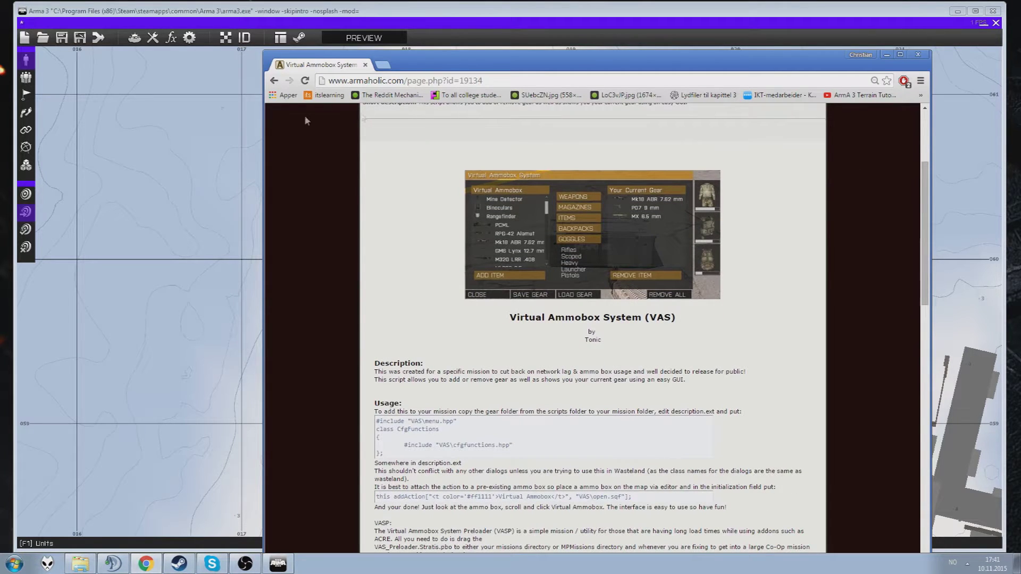
Switch back to Arma 3 and save the scenario as a user mission named VAS/VA
key(alt+Tab)
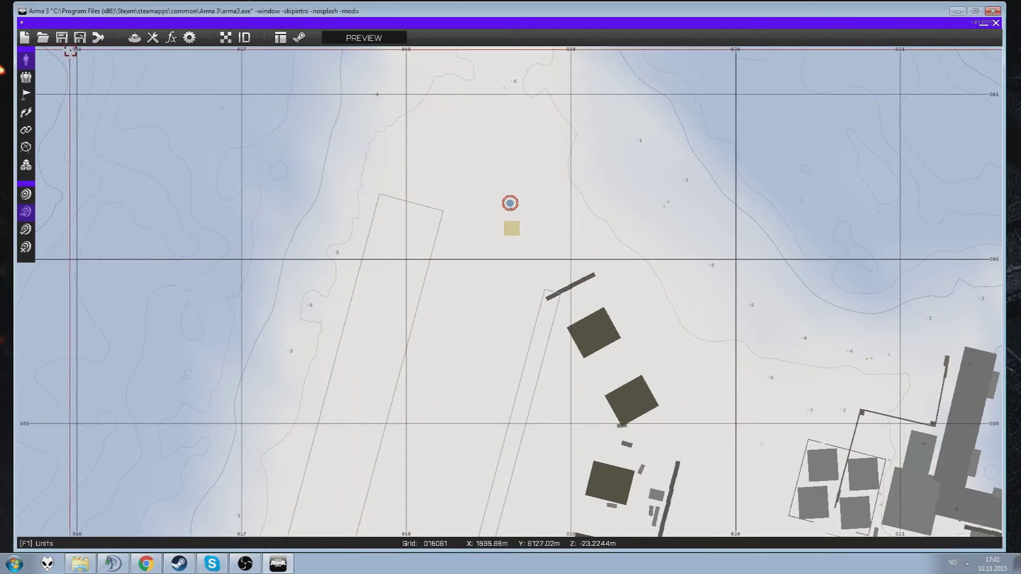
click(62, 38)
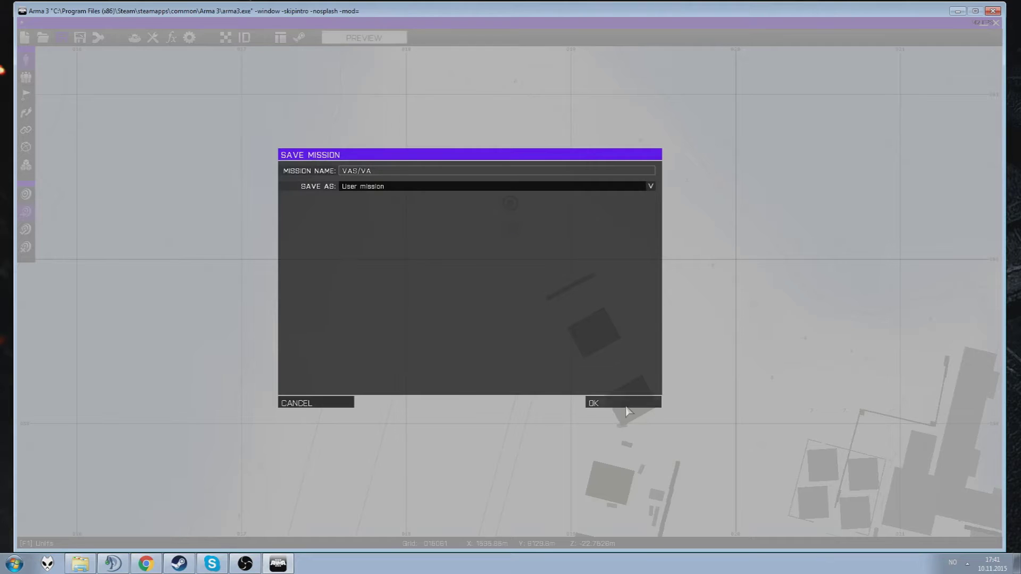
click(604, 399)
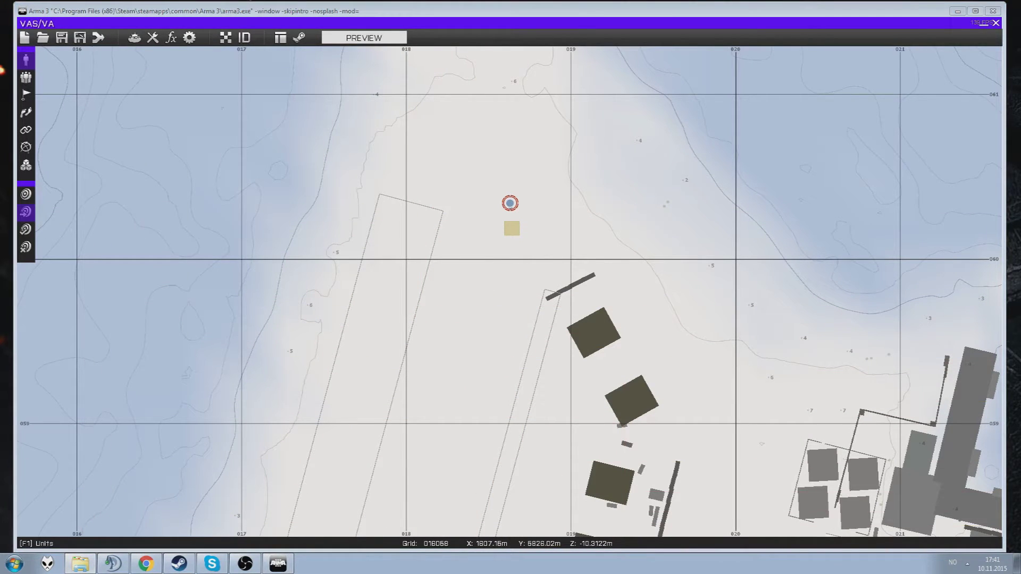
Switch to Windows Explorer and open the VAS%2fVA.Stratis mission folder in the profile's missions directory under Arma 3 - Other Profiles
key(alt+Tab)
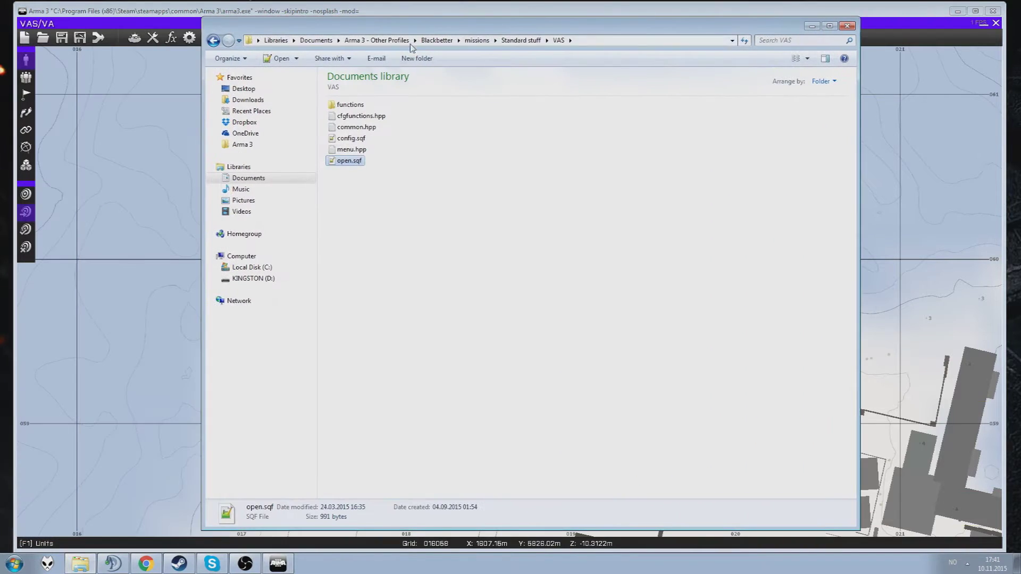
click(382, 41)
click(316, 40)
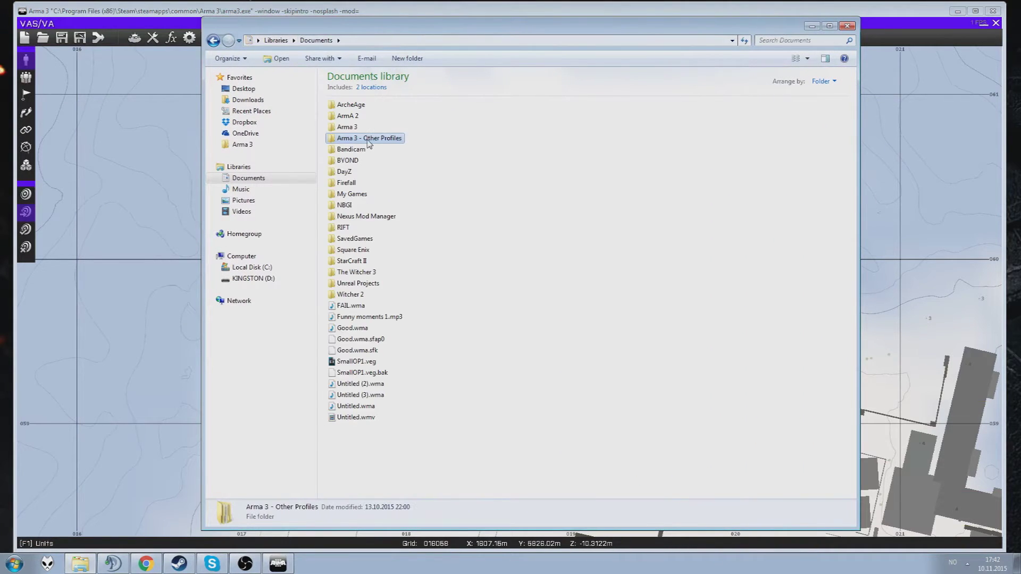
double_click(368, 140)
double_click(362, 105)
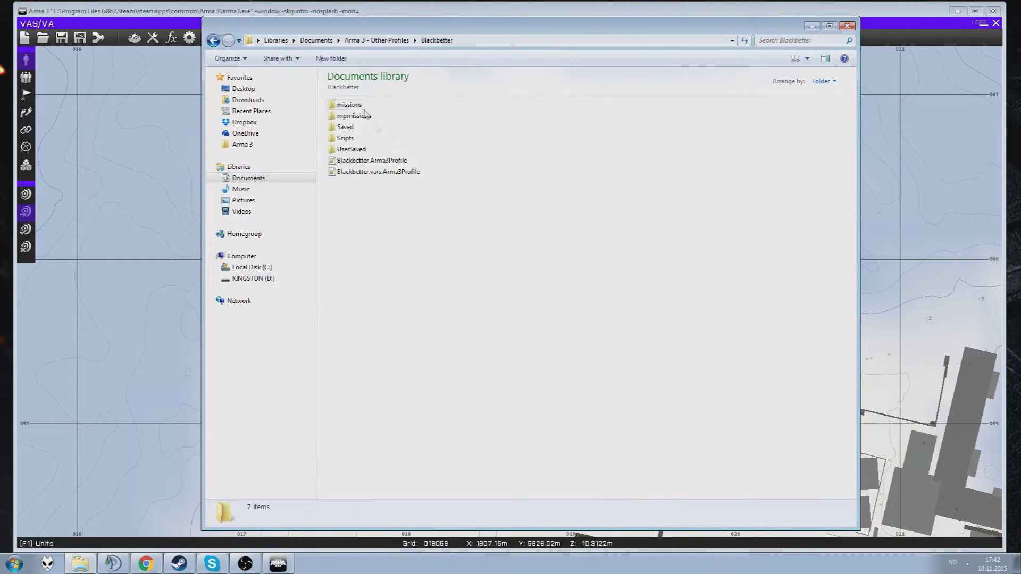
double_click(350, 105)
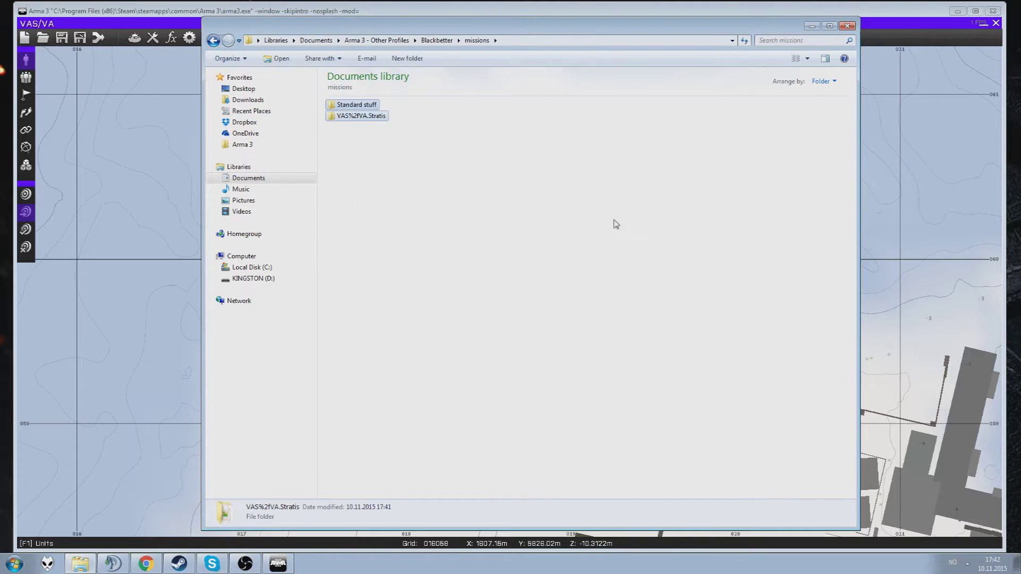
click(366, 123)
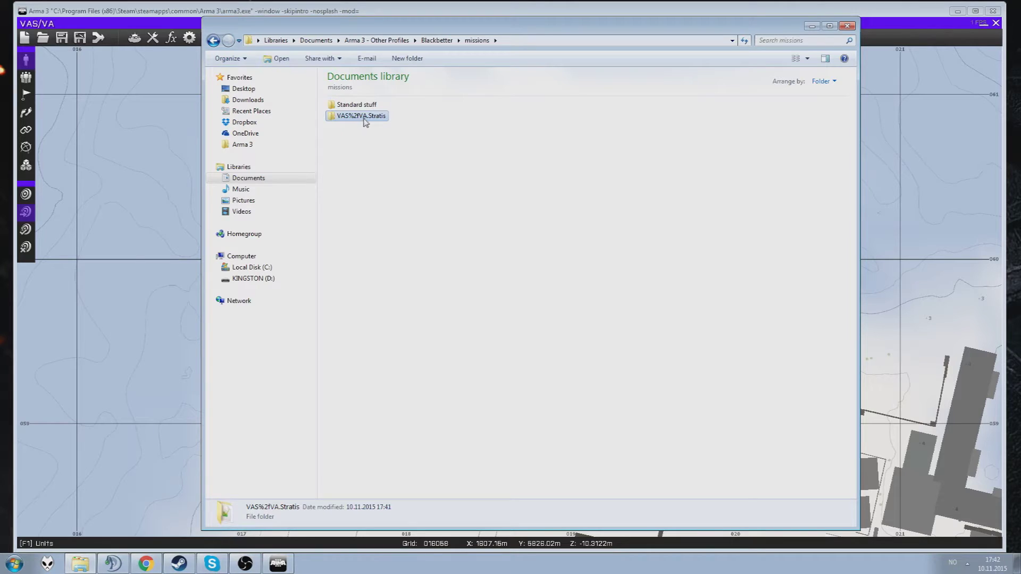
double_click(366, 122)
click(355, 105)
click(378, 159)
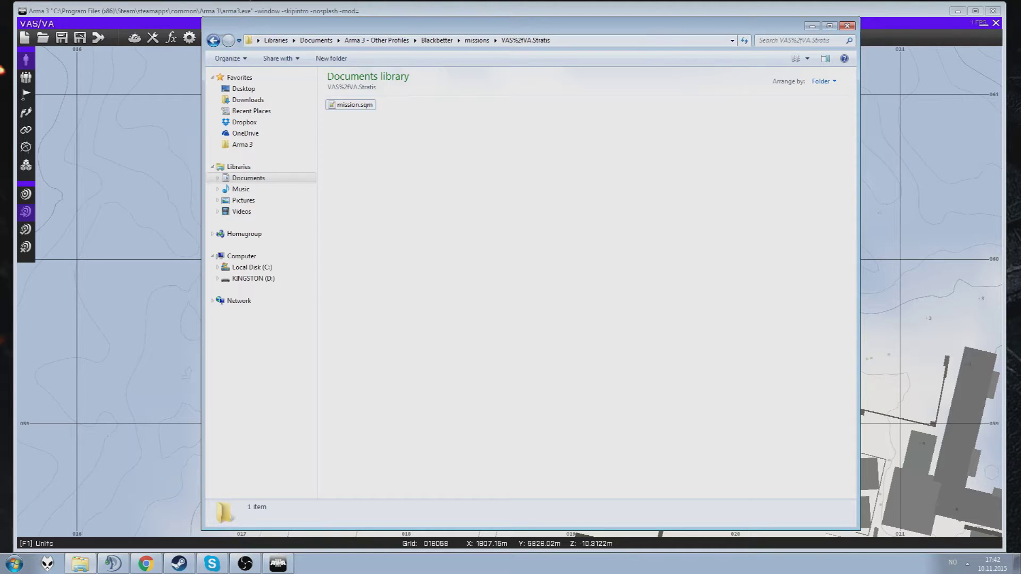
Examine the VAS folder inside Standard stuff and the contents of the VAS%2fVA.Stratis mission folder
click(159, 566)
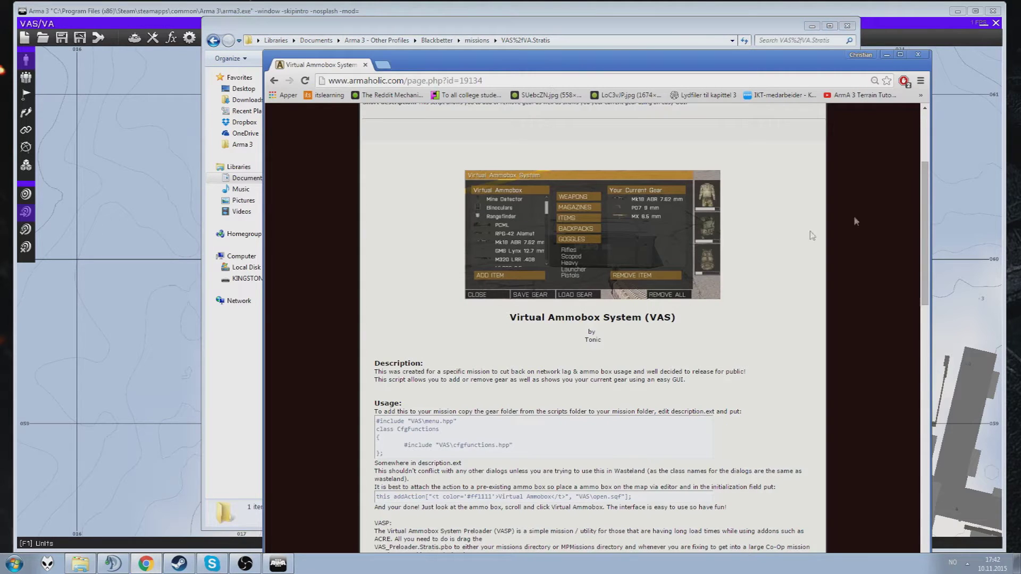
click(233, 406)
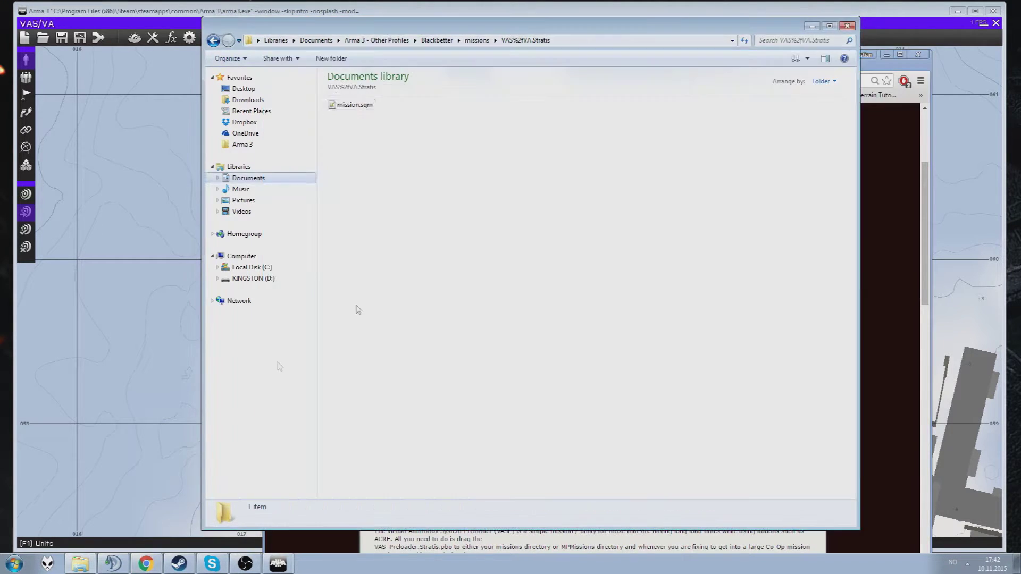
key(BackSpace)
key(Up)
key(Return)
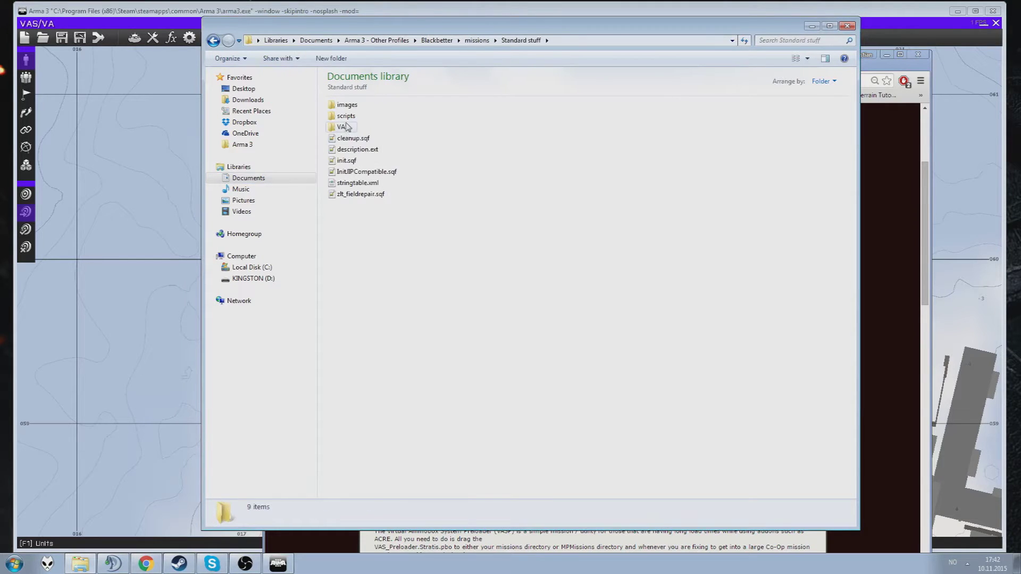
click(349, 128)
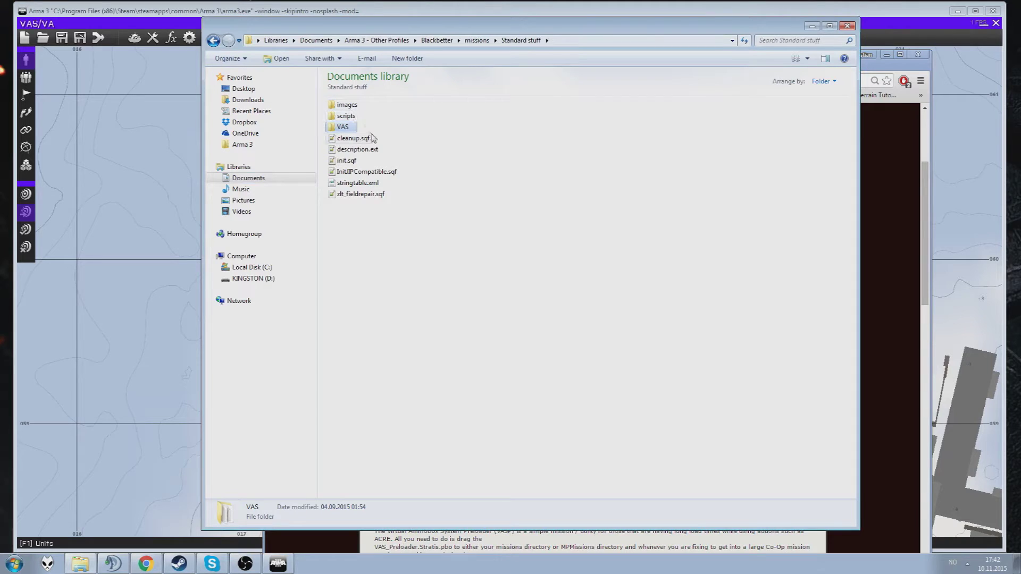
click(477, 40)
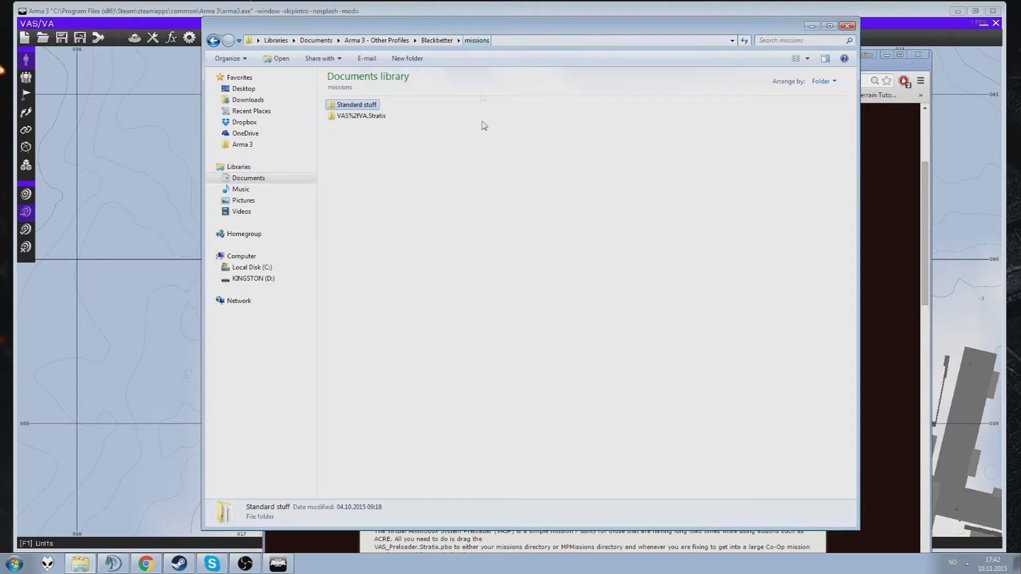
double_click(364, 116)
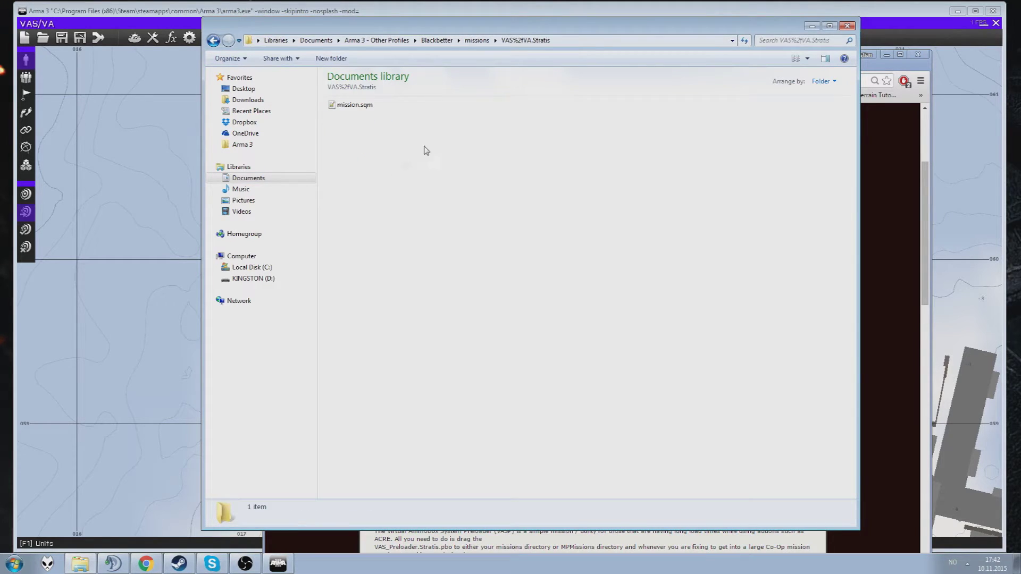
click(477, 40)
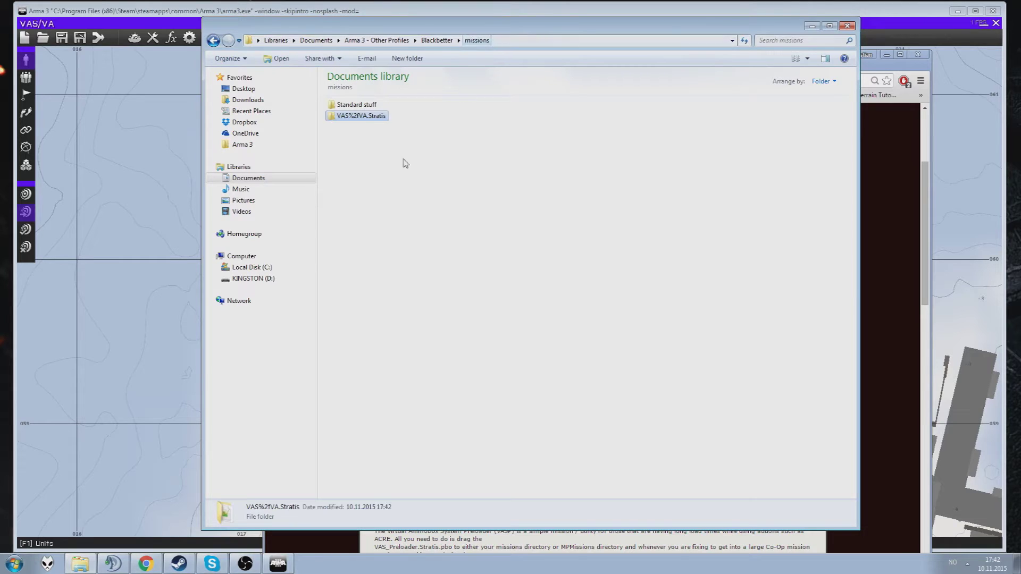
right_click(360, 116)
key(Escape)
Copy the VAS folder from Standard stuff into the VAS%2fVA.Stratis mission folder and check its contents
double_click(355, 104)
right_click(345, 127)
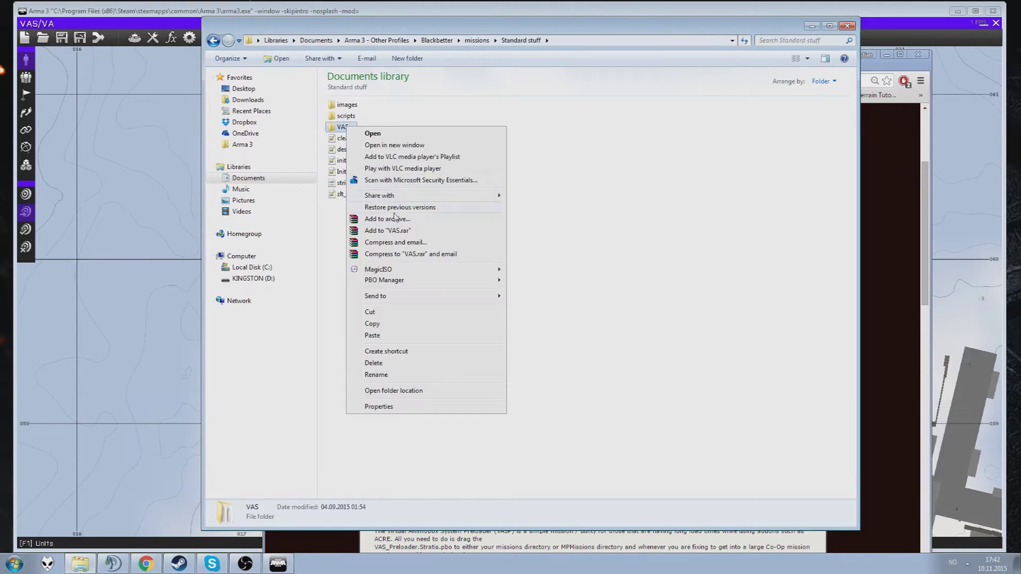
click(420, 322)
click(477, 40)
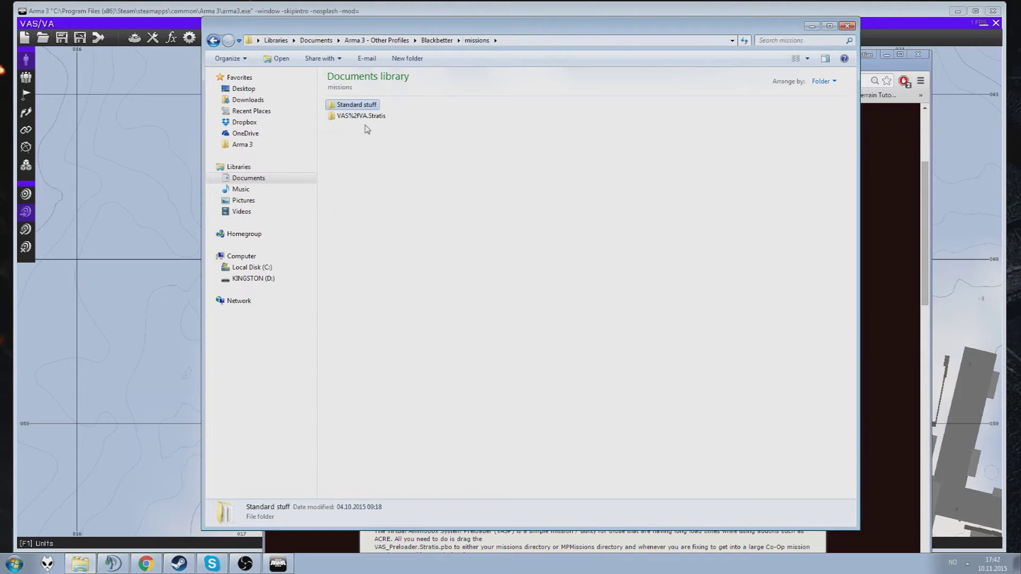
double_click(362, 116)
right_click(366, 201)
click(413, 251)
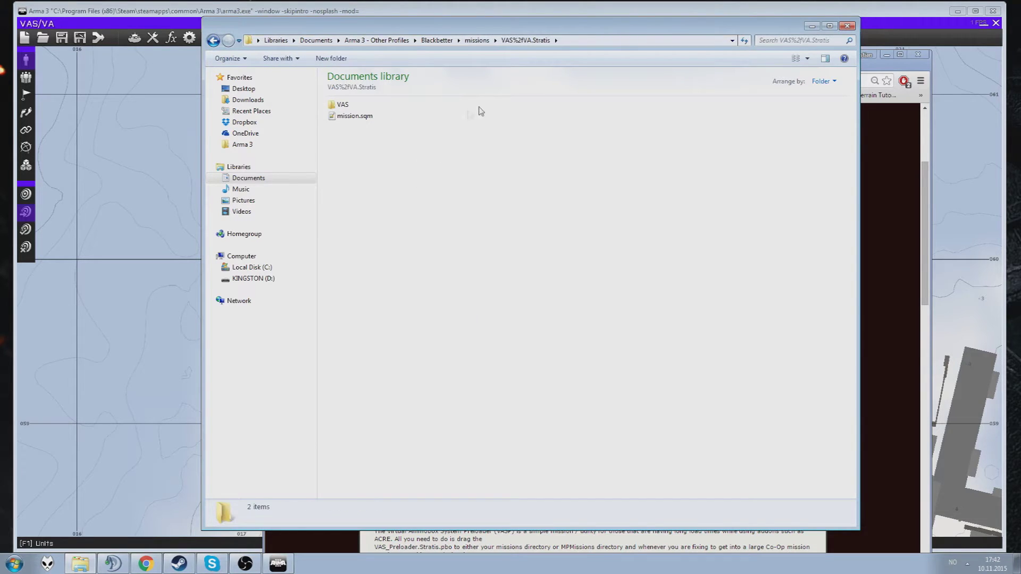
double_click(342, 104)
key(BackSpace)
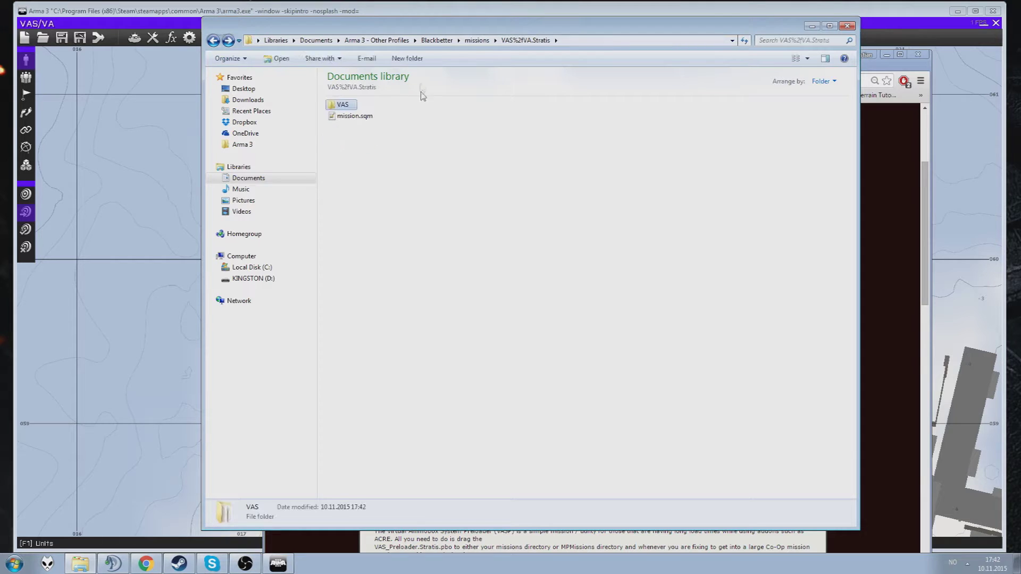
click(387, 169)
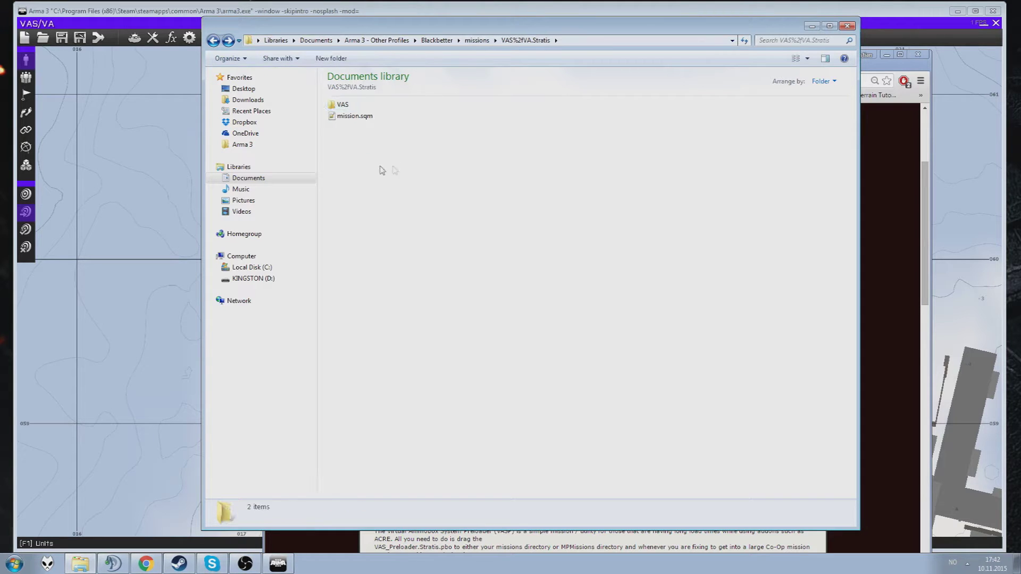
Select the VAS include and CfgFunctions code block for description.ext on the Armaholic page, and return to the mission folder
key(super+Down)
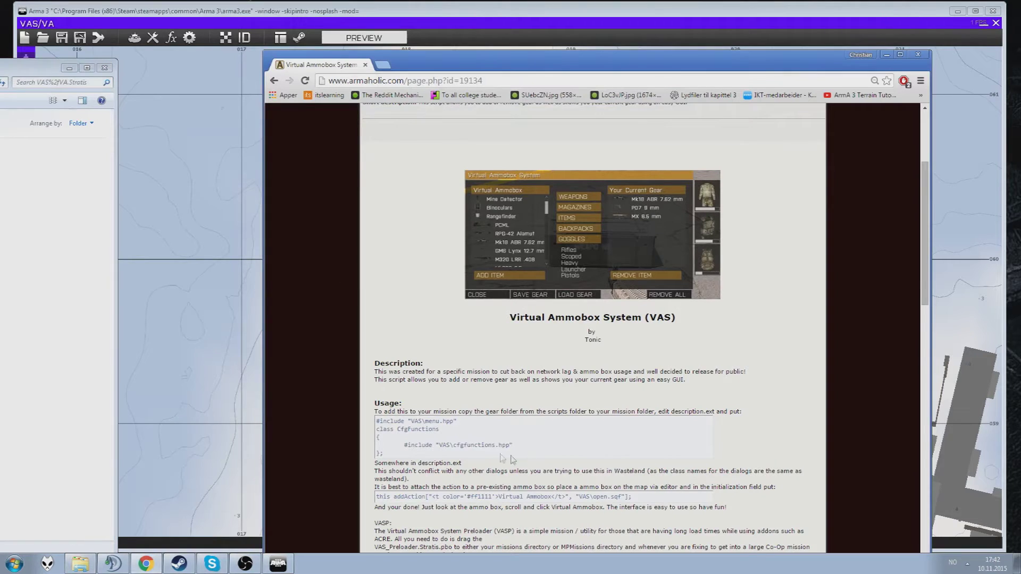
drag(431, 456, 537, 446)
click(394, 413)
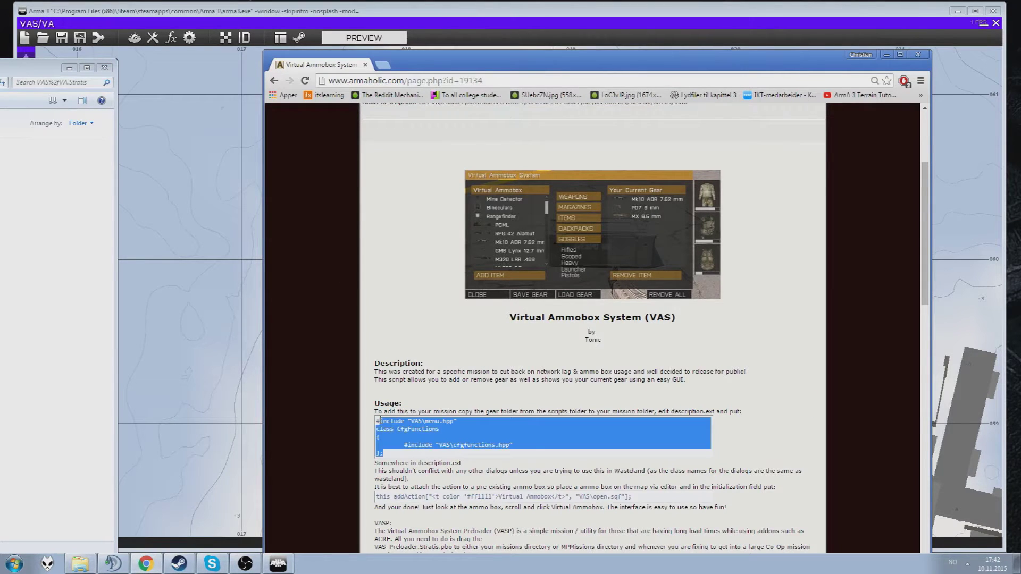
click(529, 450)
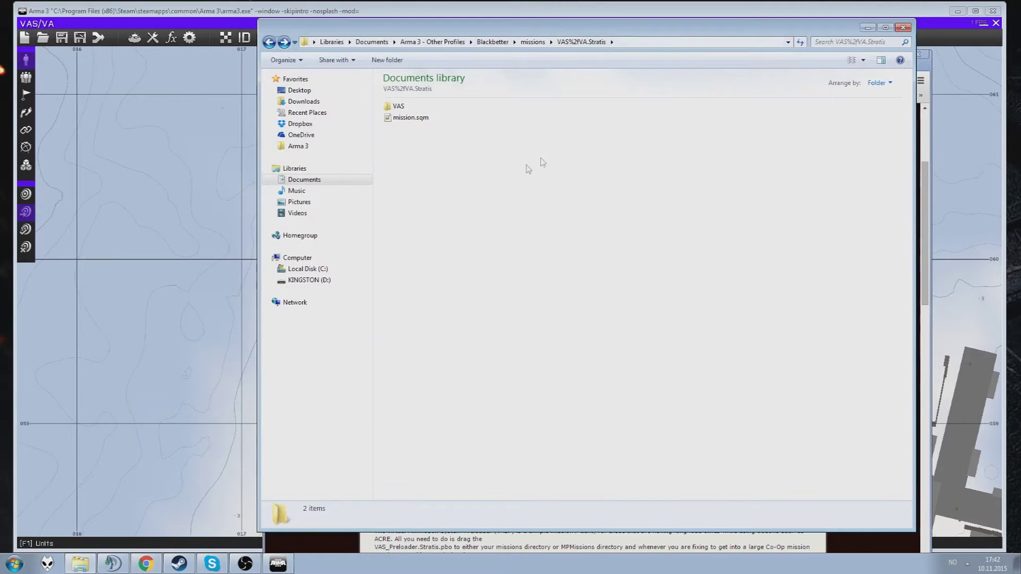
Create a new text file named Description.ext in the VAS%2fVA.Stratis mission folder
right_click(425, 171)
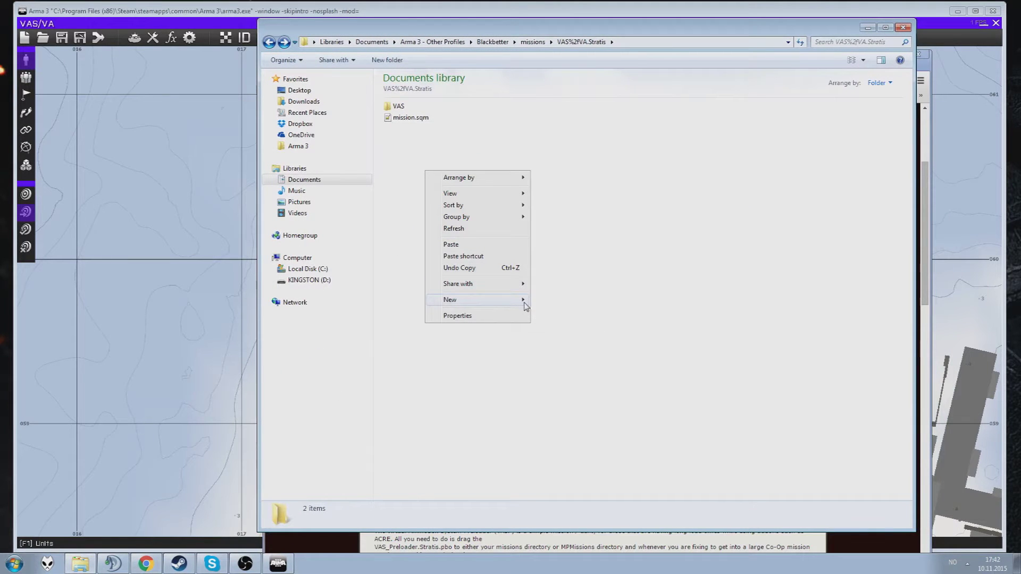
mouse_move(524, 306)
click(573, 470)
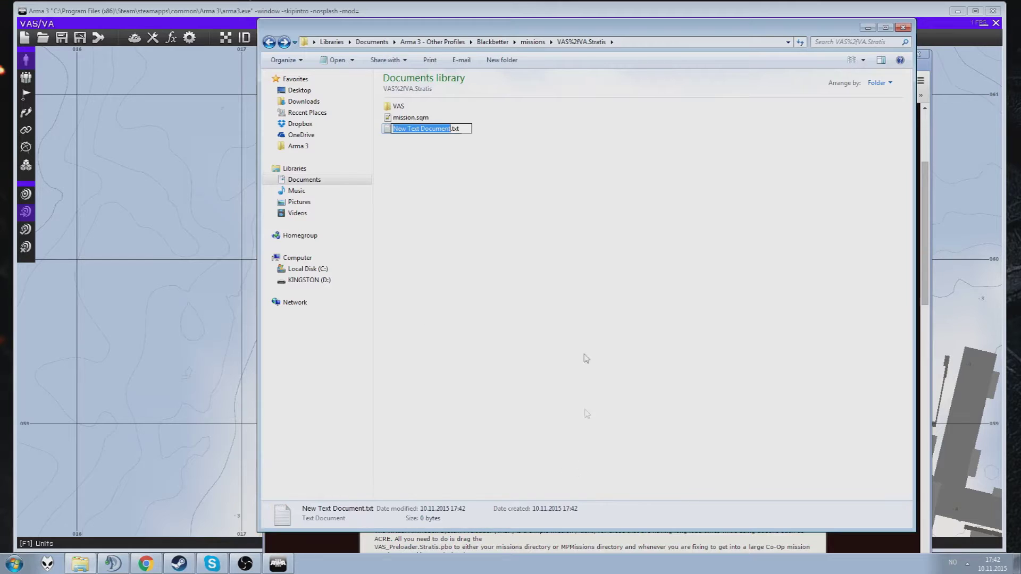
text(Description.ext)
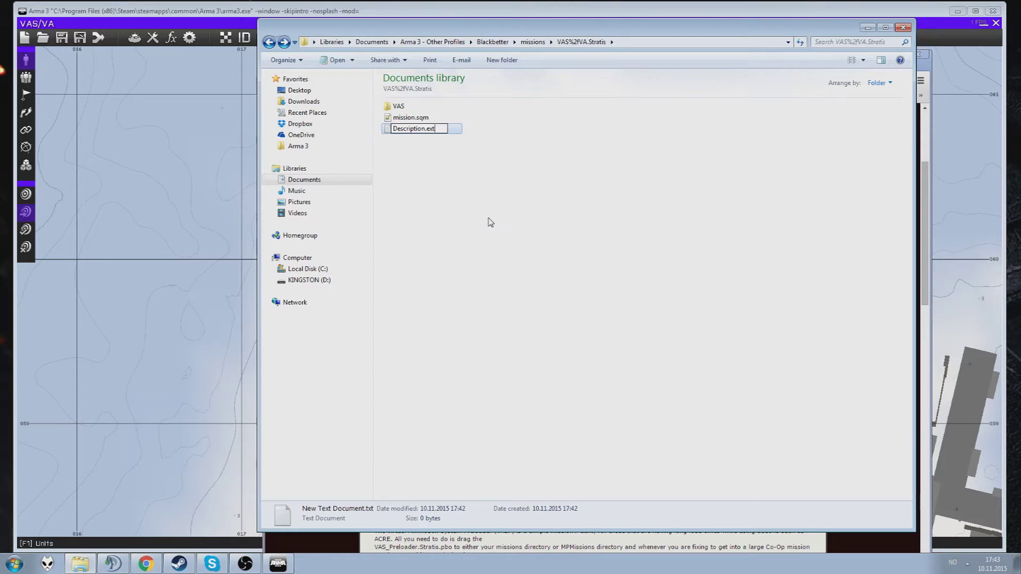
key(Return)
click(555, 290)
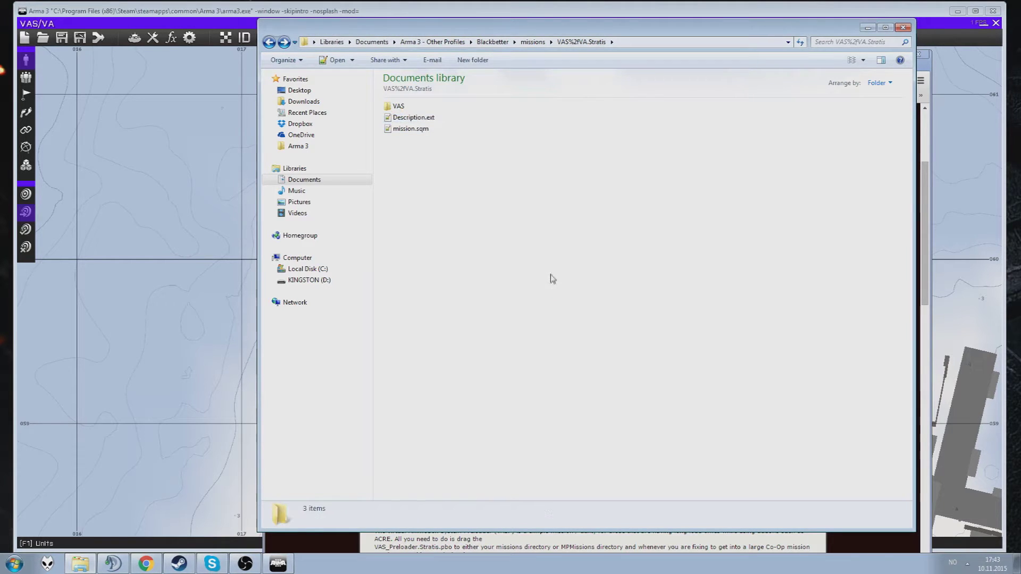
Check the Standard stuff folder, return to VAS%2fVA.Stratis, and open its Description.ext in Notepad++
drag(582, 29, 356, 146)
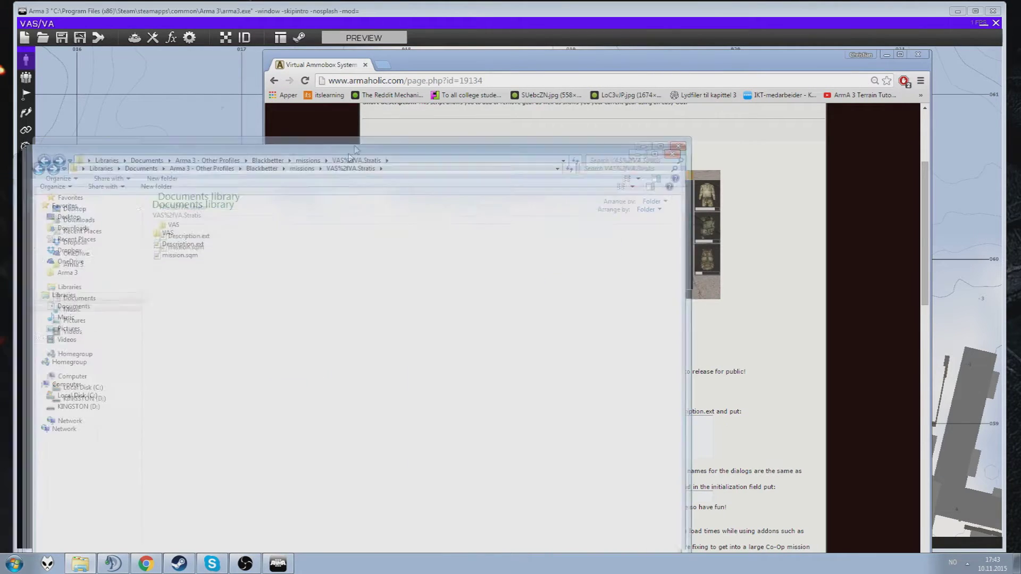
click(309, 160)
double_click(199, 224)
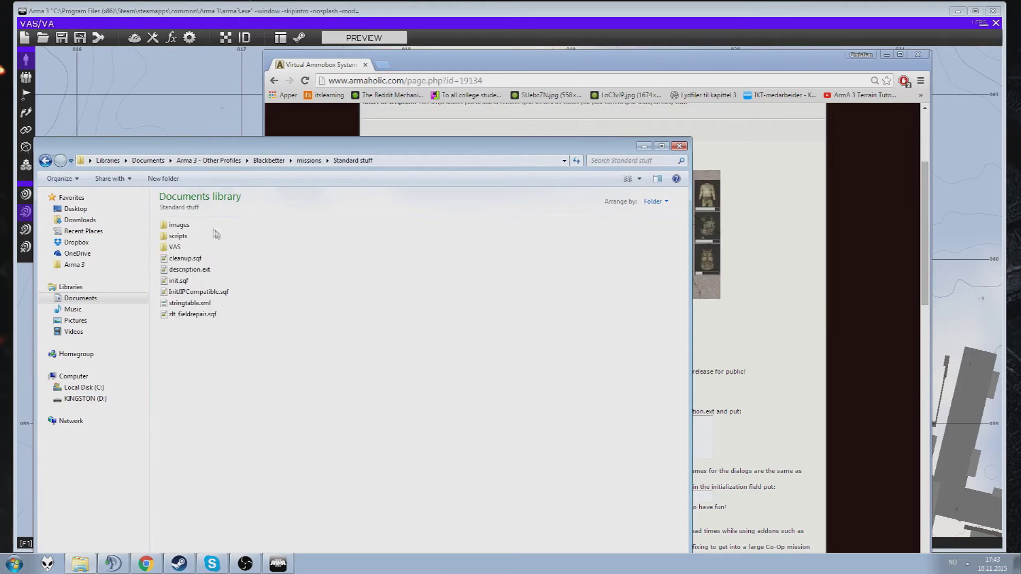
click(190, 270)
click(309, 160)
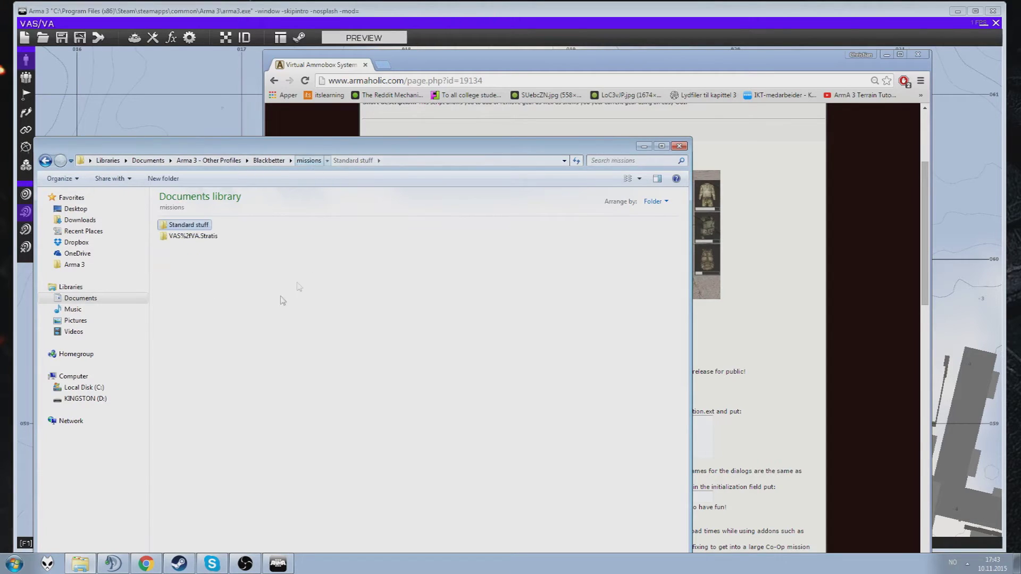
double_click(195, 237)
double_click(194, 237)
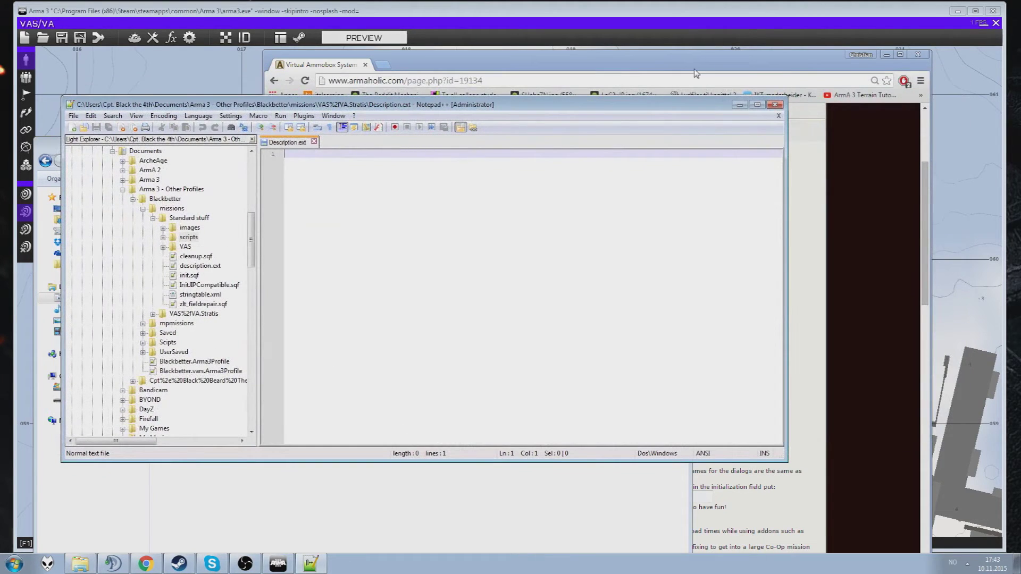
drag(540, 110, 304, 159)
click(537, 160)
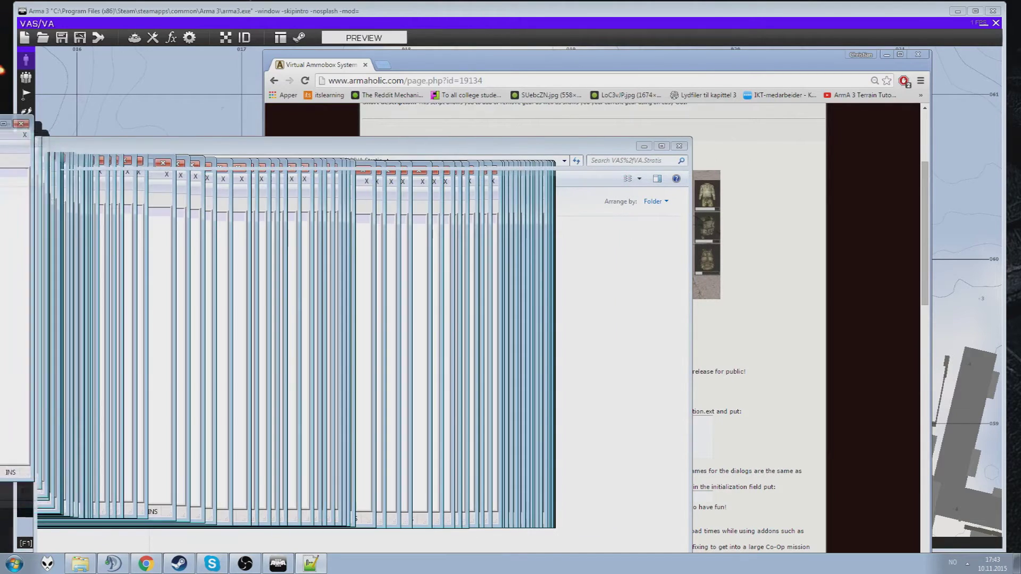
Try to copy the VAS include and CfgFunctions code block from the Armaholic page into the empty Description.ext
key(alt+Tab)
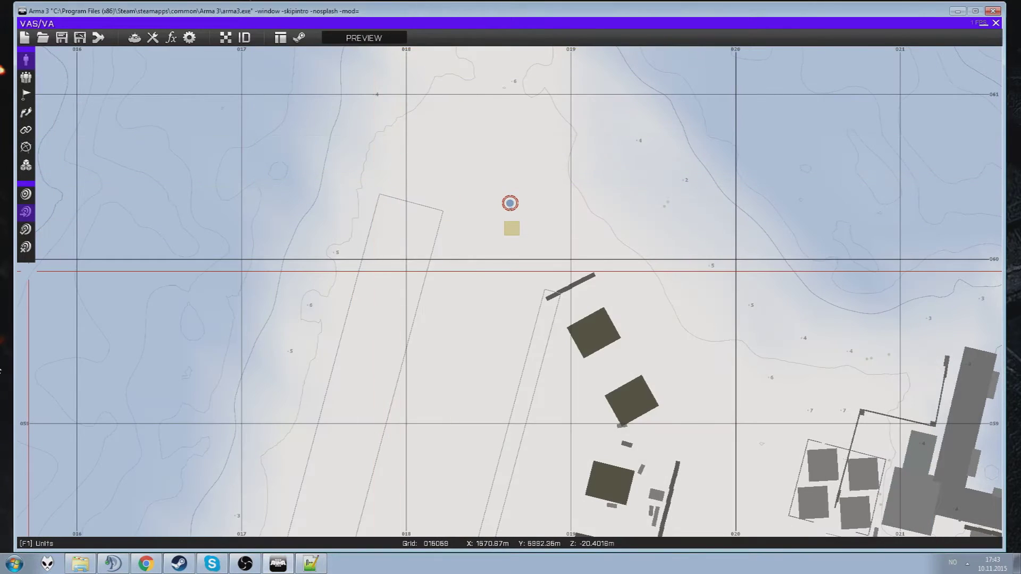
key(alt+Tab)
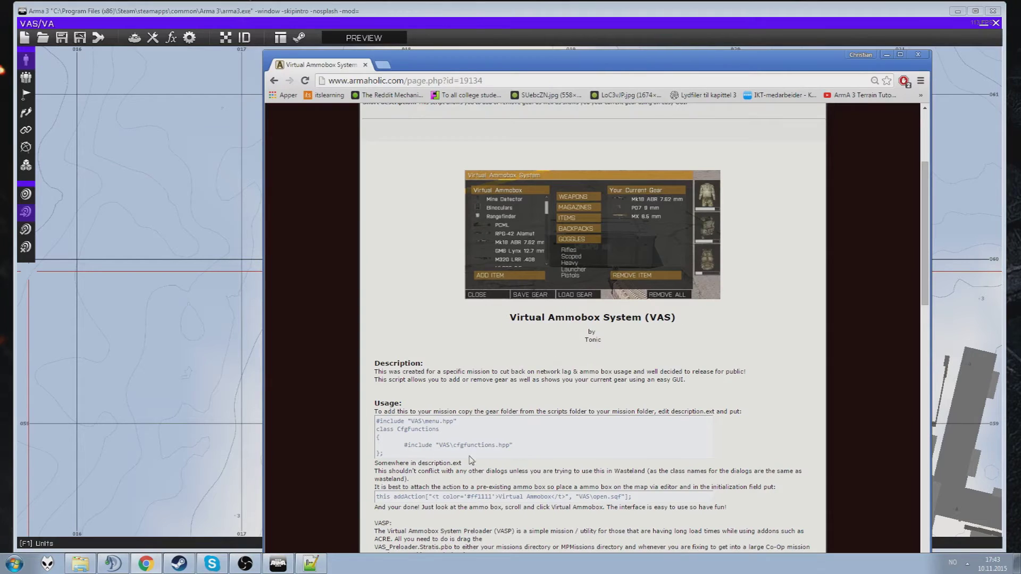
drag(412, 452, 372, 410)
click(404, 462)
drag(383, 454, 378, 421)
right_click(409, 428)
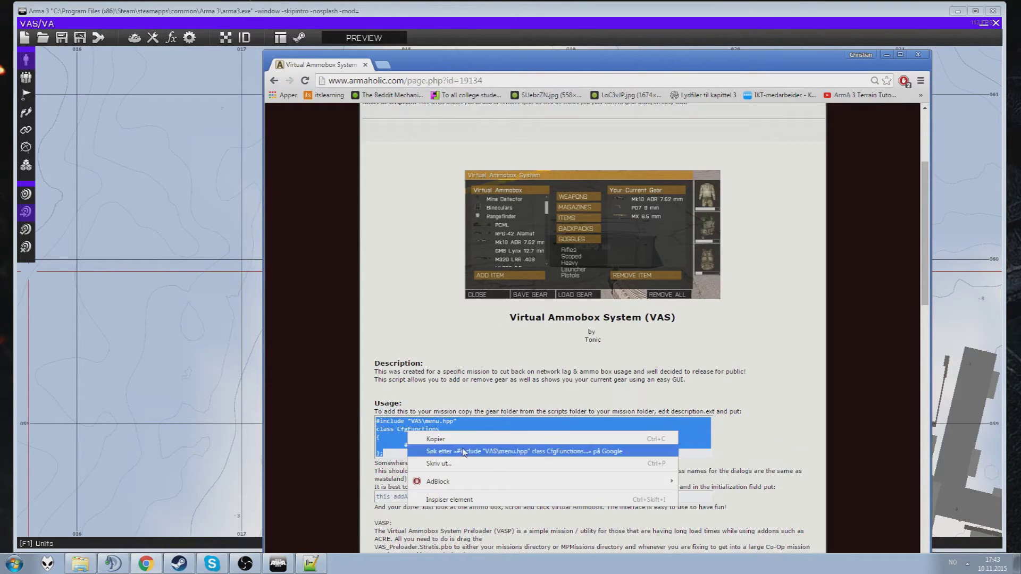
click(429, 434)
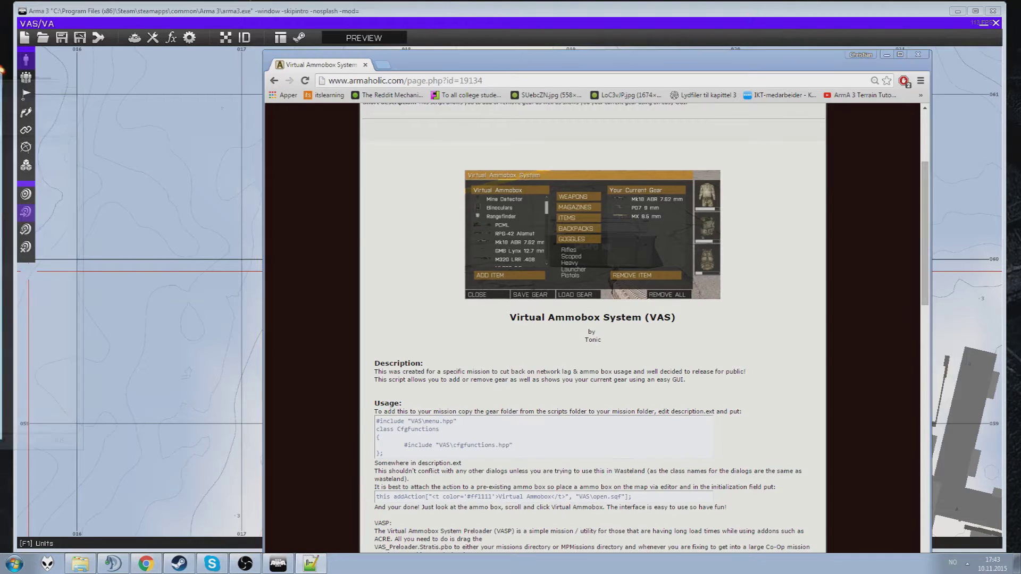
key(alt+Tab)
right_click(286, 232)
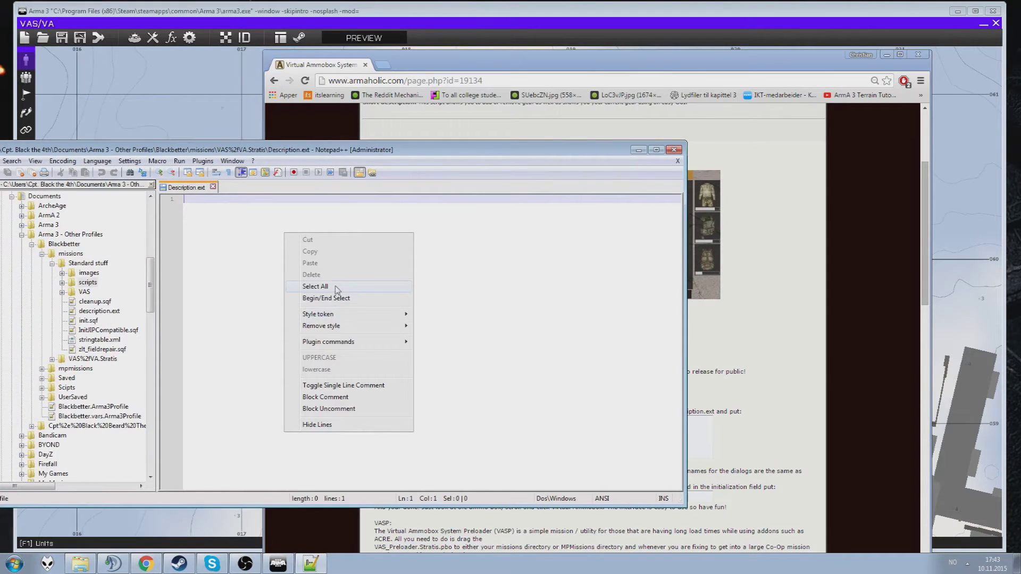
click(252, 277)
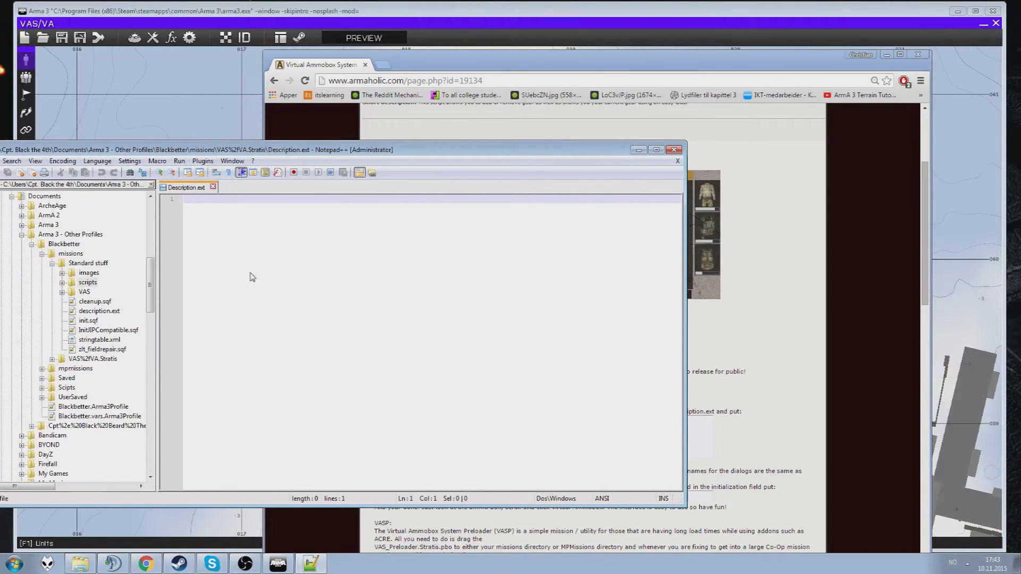
Copy the VAS\menu.hpp include and CfgFunctions code block from the Armaholic page and paste it into Description.ext
click(525, 545)
drag(493, 456, 376, 421)
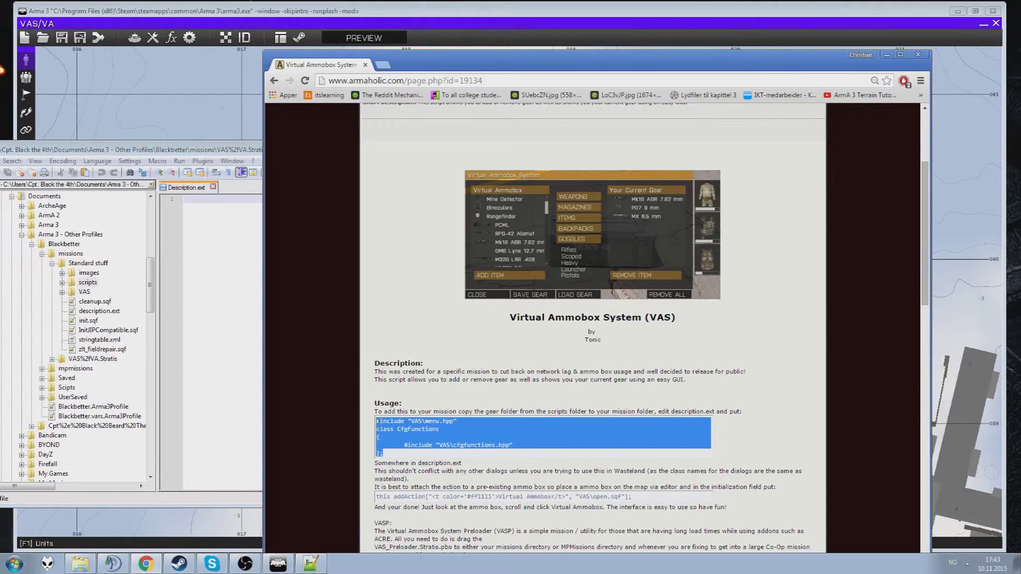
right_click(430, 443)
click(441, 446)
click(259, 351)
right_click(252, 272)
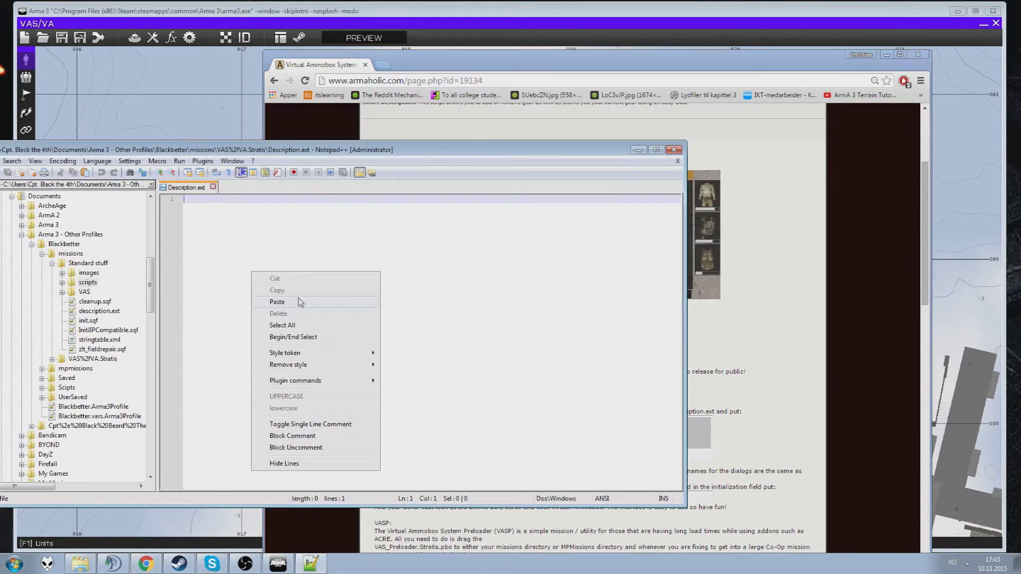
click(277, 301)
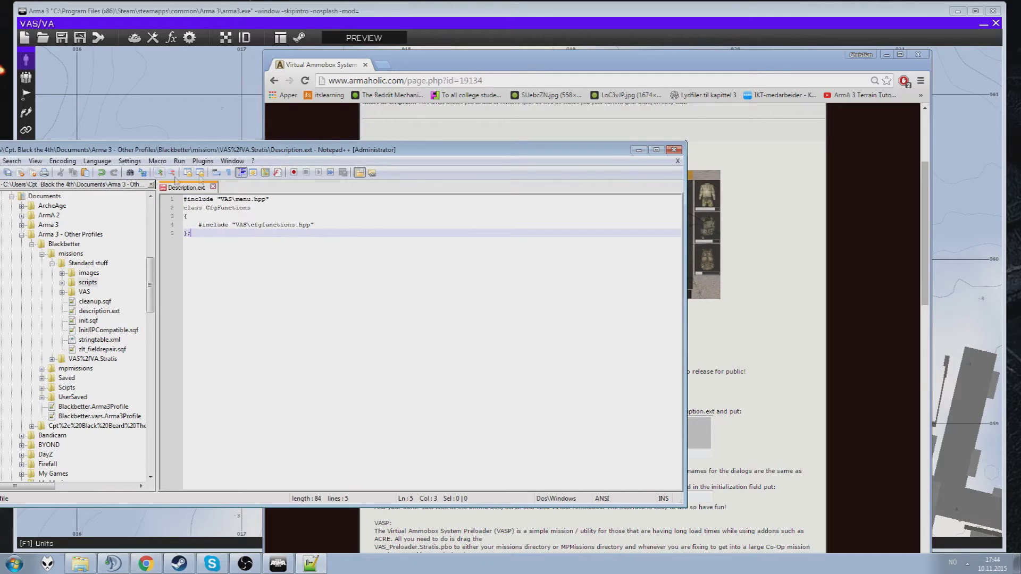
Save Description.ext and close Notepad++
drag(69, 152, 129, 157)
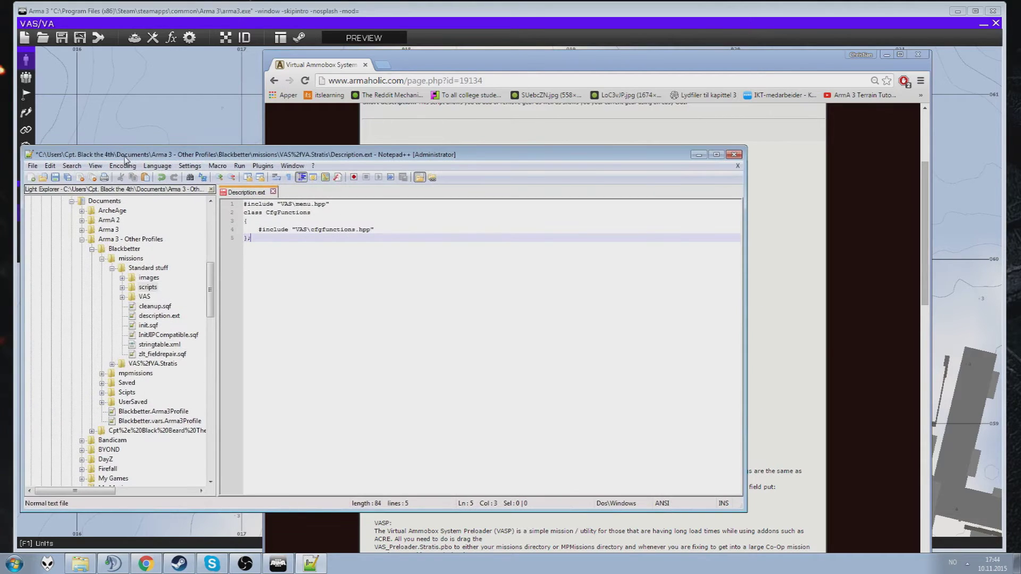
click(55, 178)
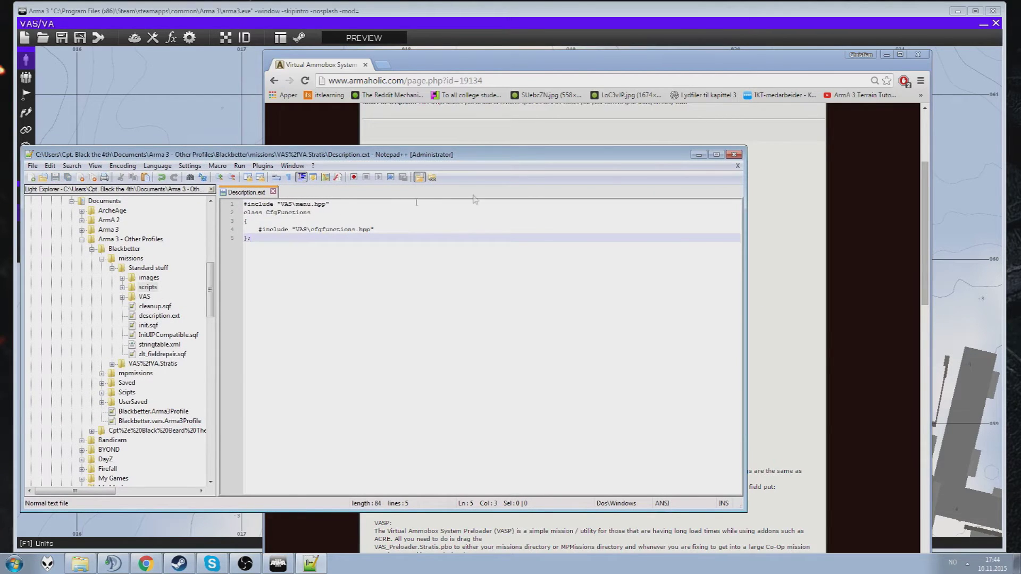
click(733, 156)
Copy the this addAction line that calls VAS\open.sqf from the usage instructions on the Armaholic page
click(564, 447)
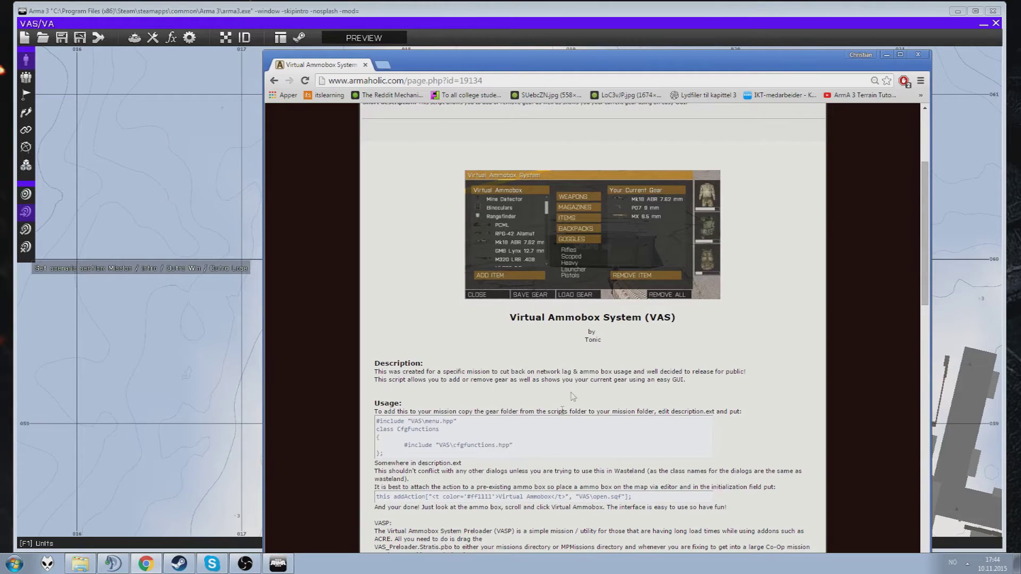
scroll(769, 322, down, 3)
drag(633, 340, 381, 341)
right_click(377, 340)
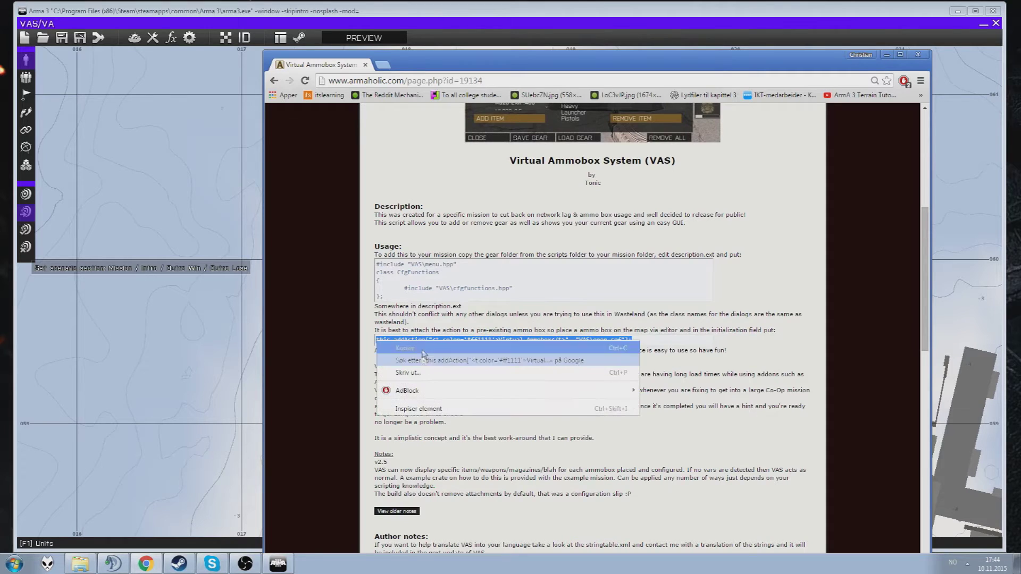
click(394, 348)
Switch to the Arma 3 editor and paste the copied Virtual Ammobox addAction line into the NATO cargo net's initialization
click(73, 376)
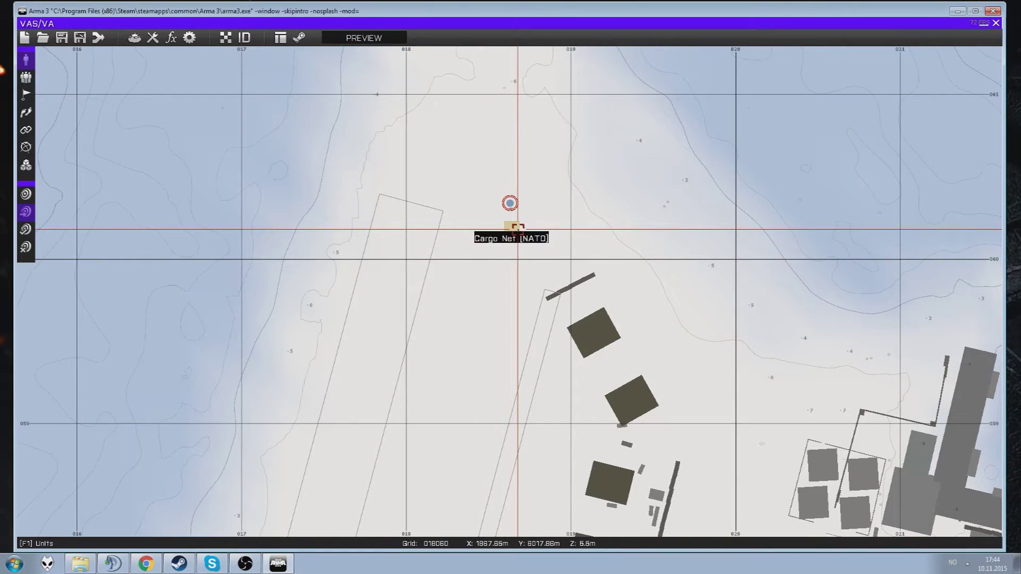
double_click(511, 228)
click(489, 193)
key(ctrl+v)
key(Return)
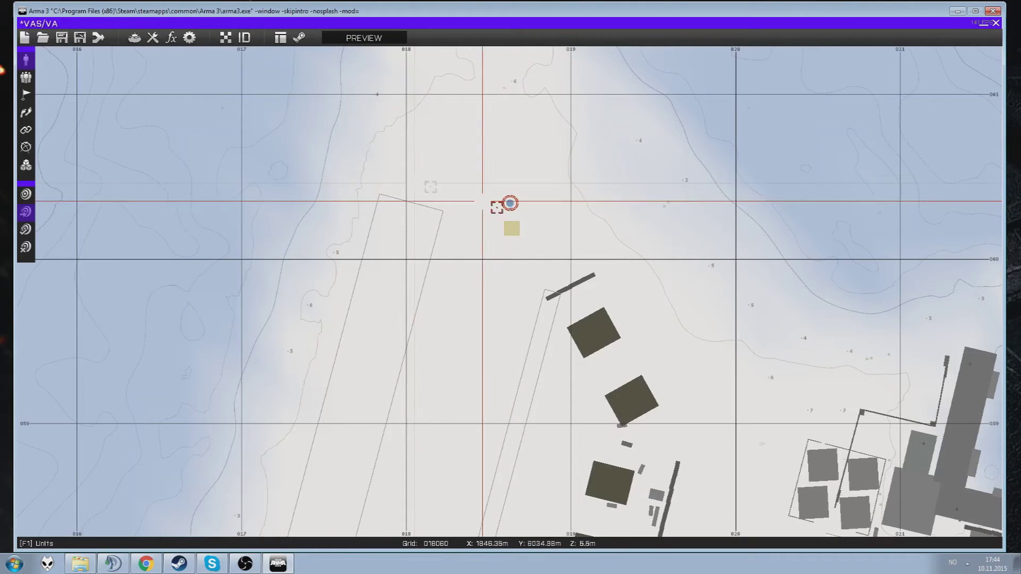
double_click(512, 227)
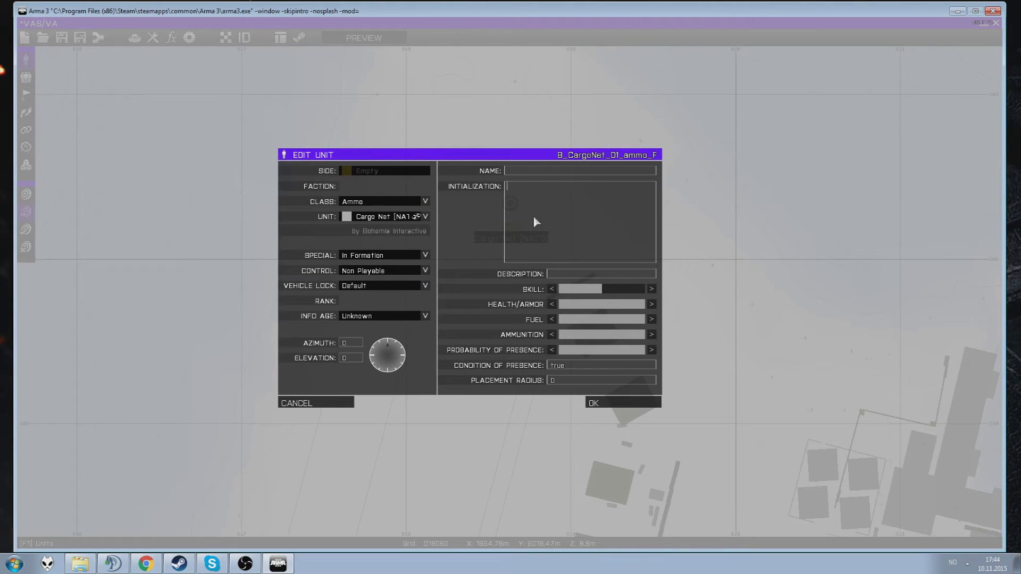
key(ctrl+v)
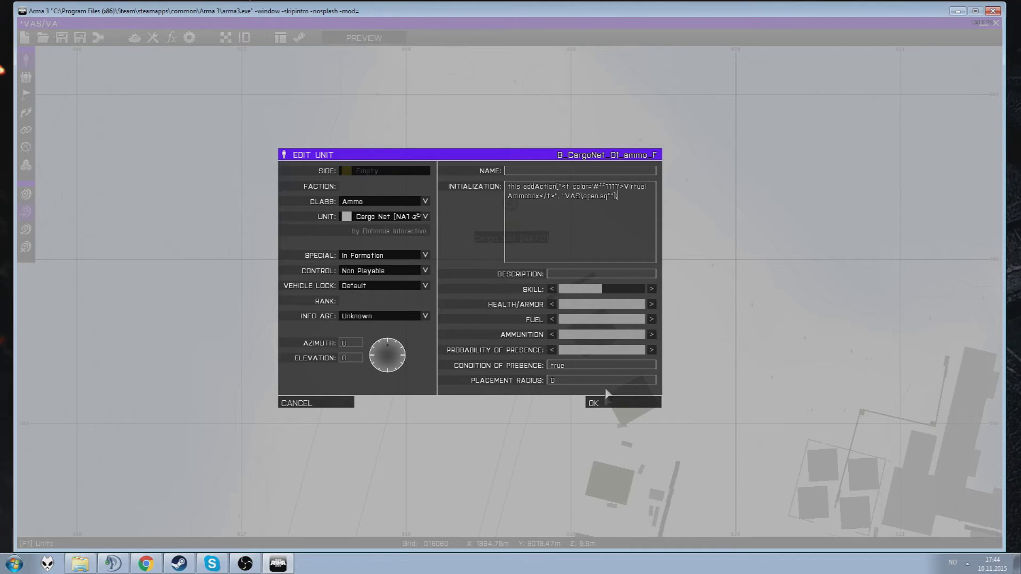
click(604, 402)
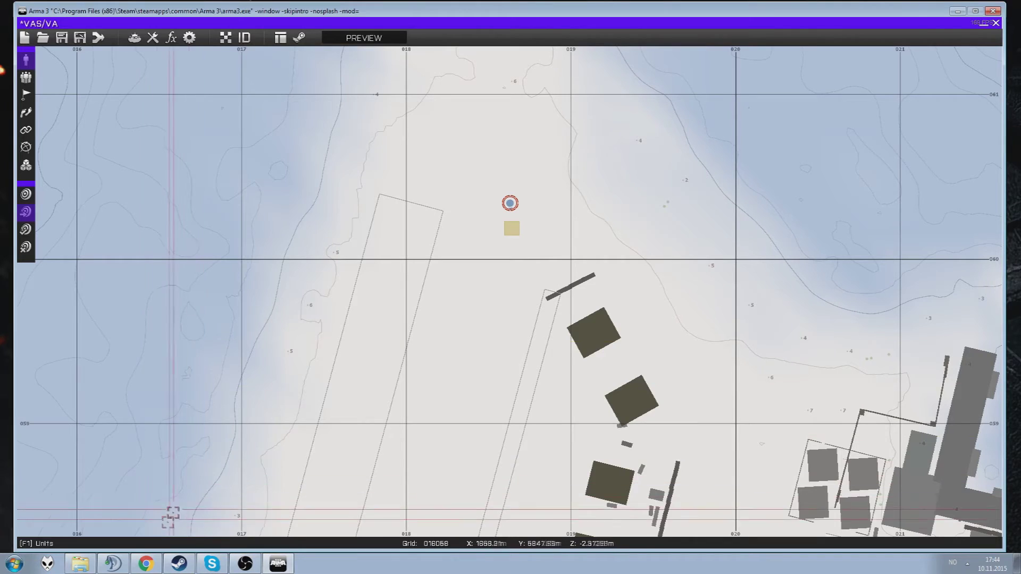
Switch to Windows Explorer and open the scripts folder inside Standard stuff in the missions directory
click(79, 563)
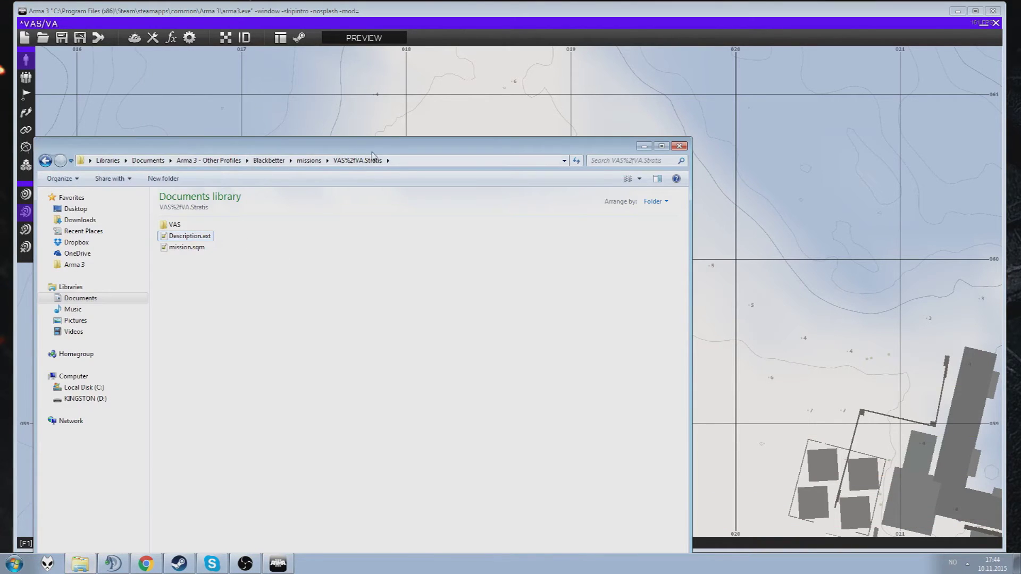
drag(320, 145, 149, 146)
drag(382, 154, 249, 258)
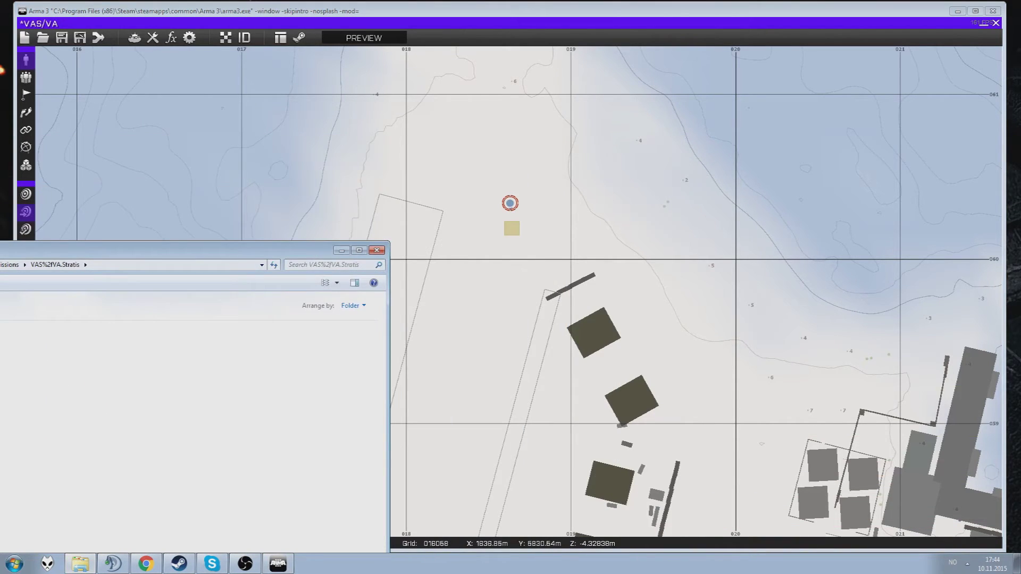
drag(135, 251, 478, 167)
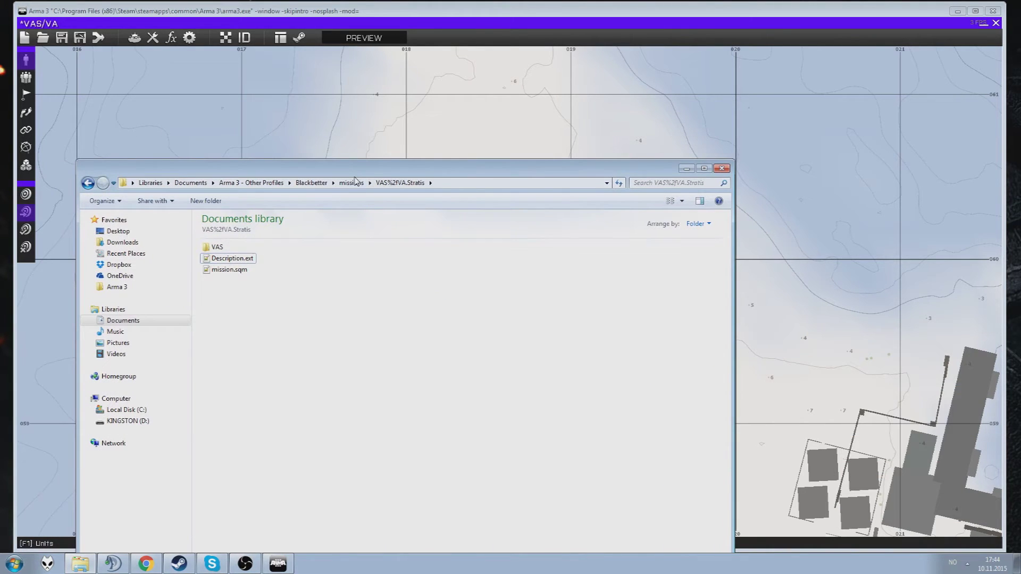
click(352, 183)
click(252, 271)
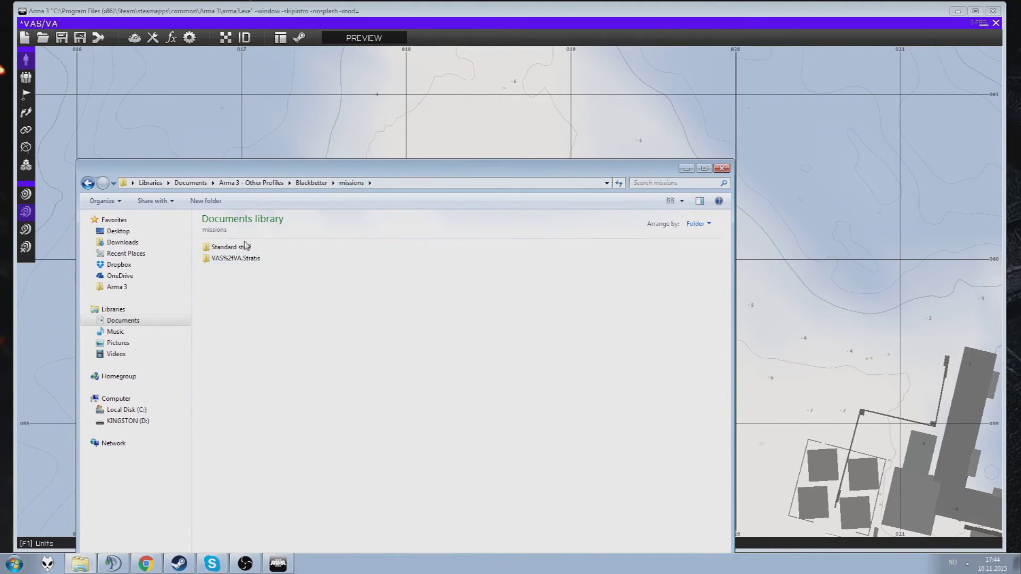
double_click(245, 247)
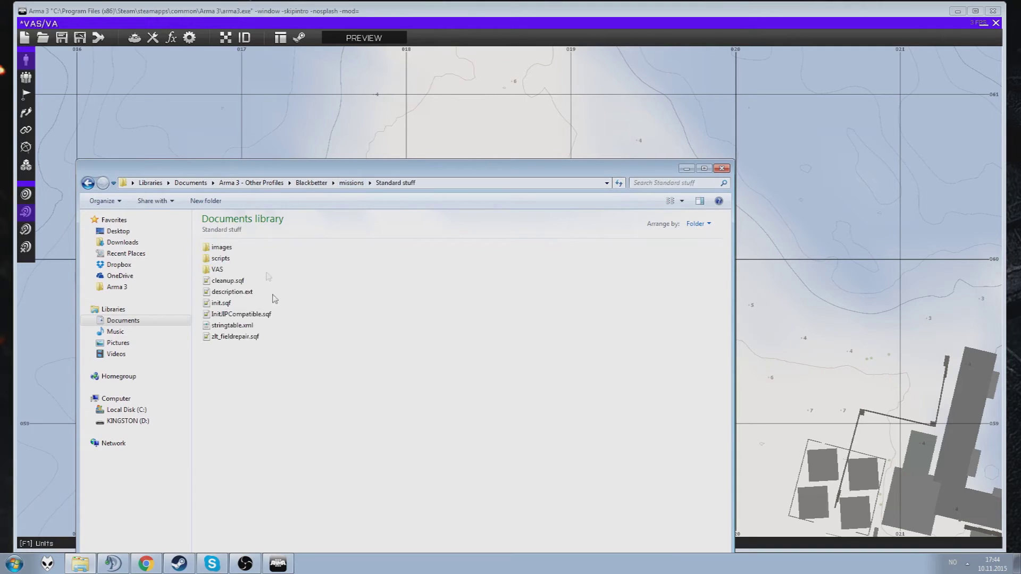
double_click(221, 259)
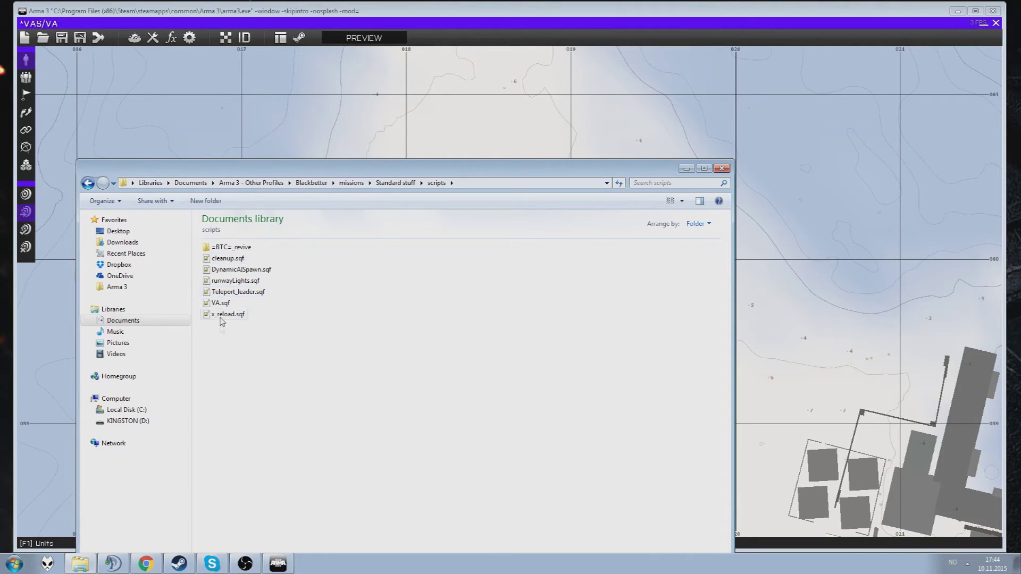
Copy VA.sqf from the Standard stuff scripts folder and open the VAS%2fVA.Stratis mission folder
right_click(219, 302)
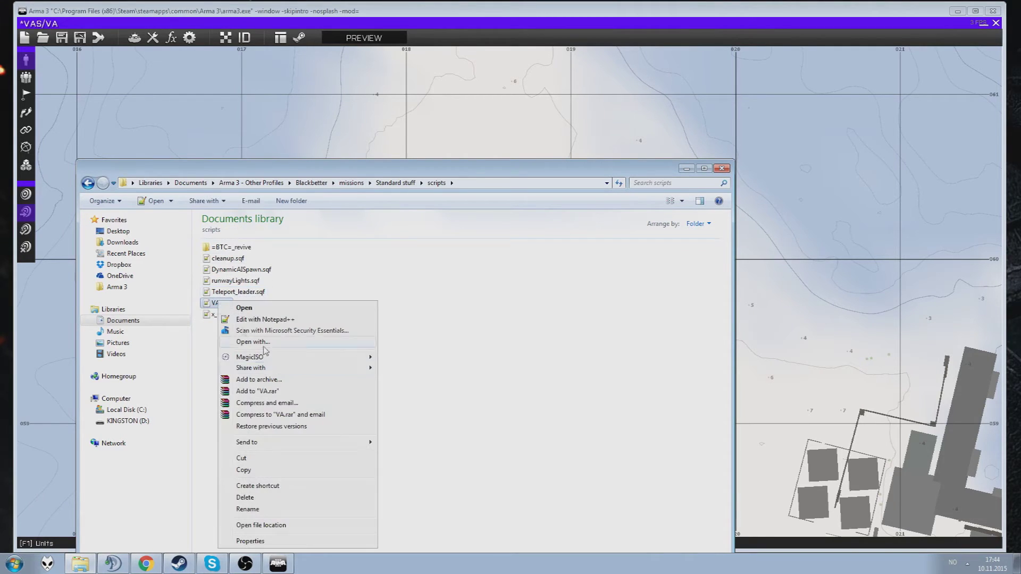
click(288, 470)
click(369, 183)
click(351, 182)
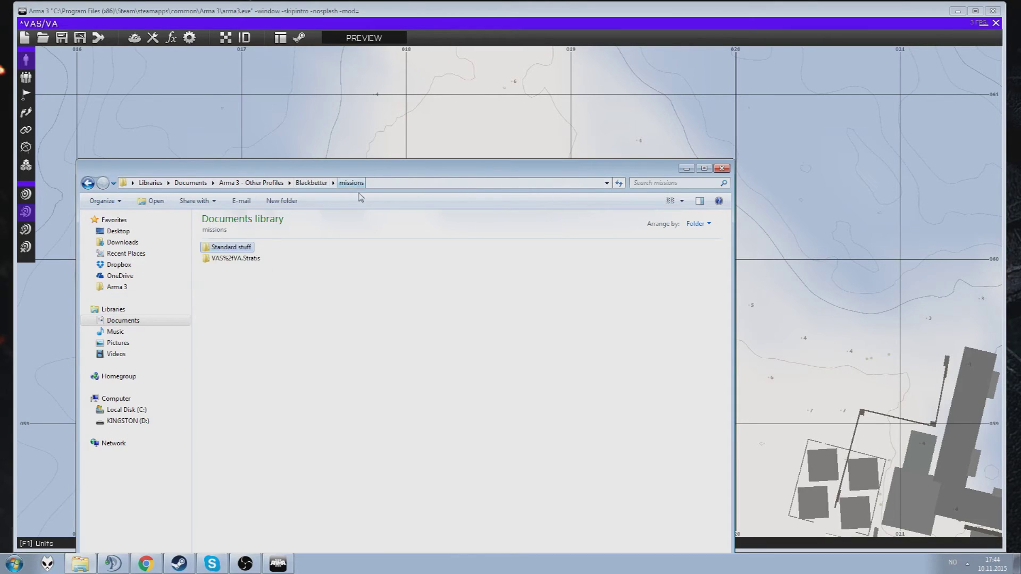
double_click(245, 259)
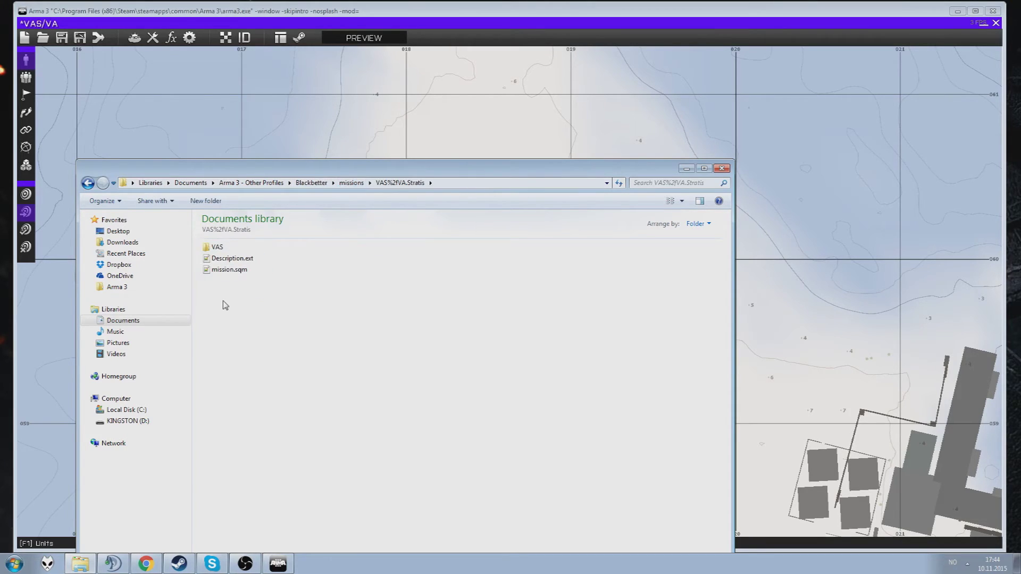
Create a folder named scripts in the mission folder and paste VA.sqf into it
click(206, 200)
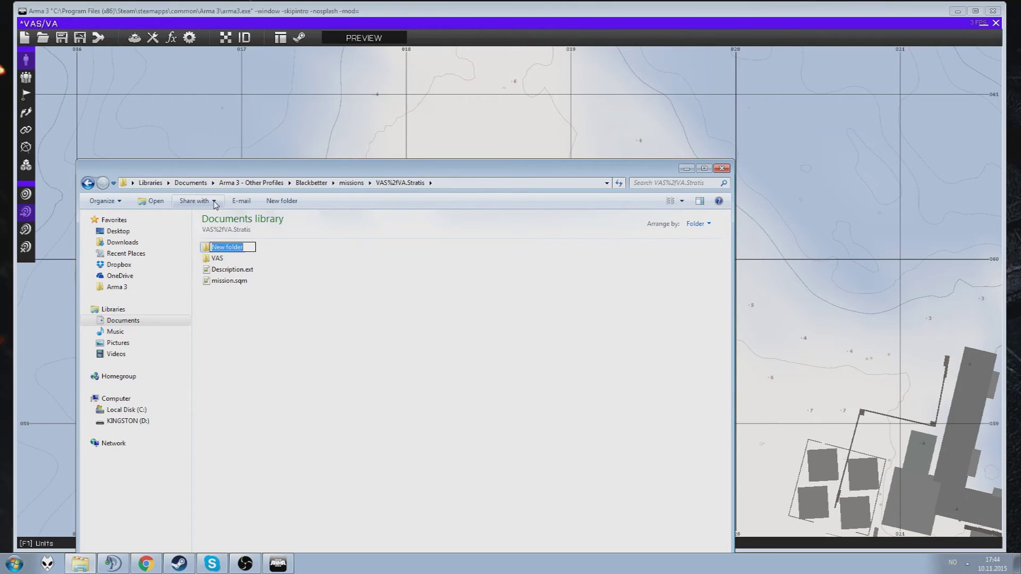
text(scripts)
key(Return)
key(Return)
key(ctrl+v)
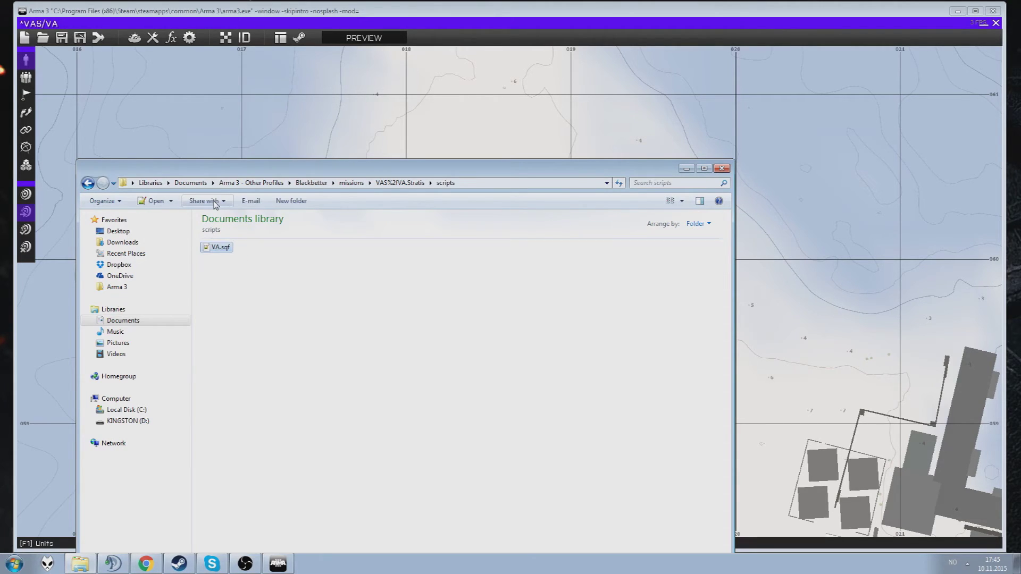
Open the mission's VA.sqf in Notepad++ and copy its commented this addAction line for the Arsenal
double_click(219, 247)
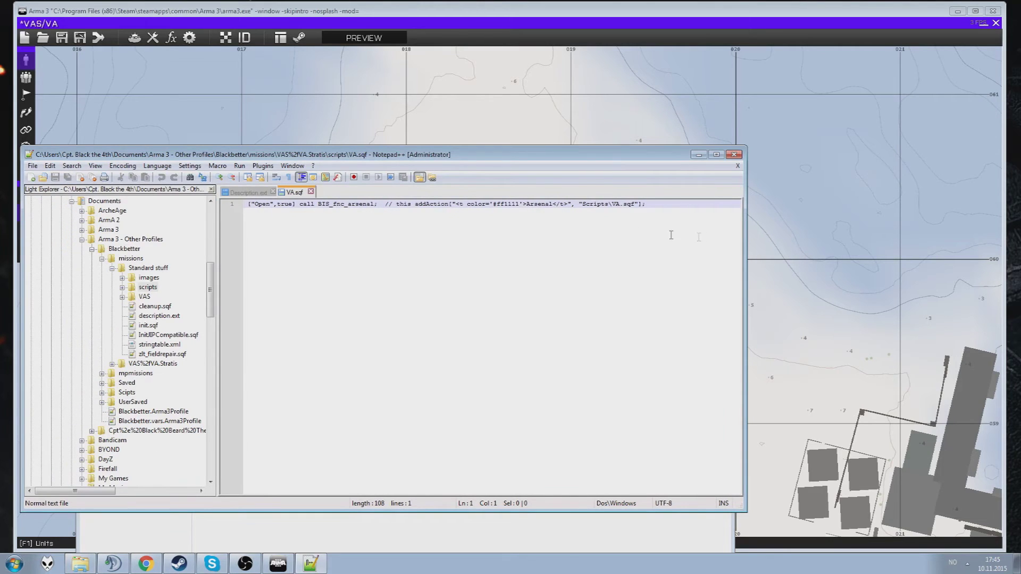
drag(672, 206, 396, 206)
key(ctrl+c)
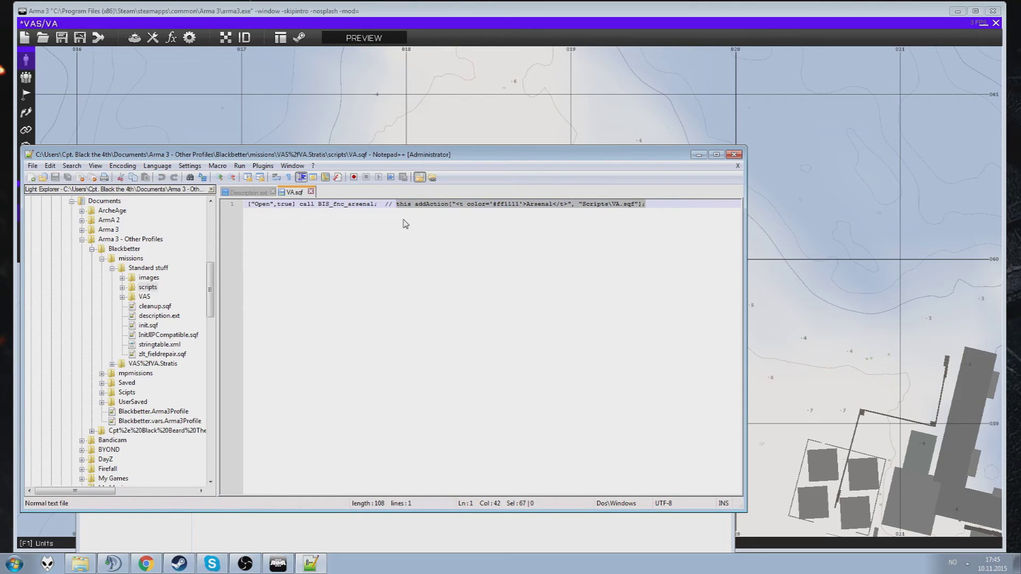
Switch to the Arma 3 editor and paste the Arsenal addAction on a new line of the NATO cargo net's initialization
key(alt+Tab)
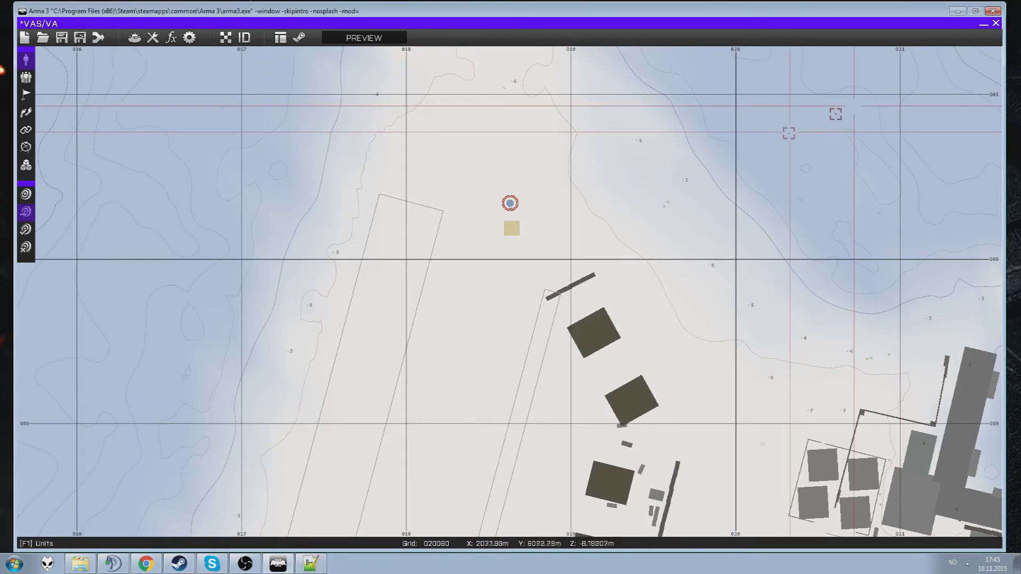
double_click(510, 225)
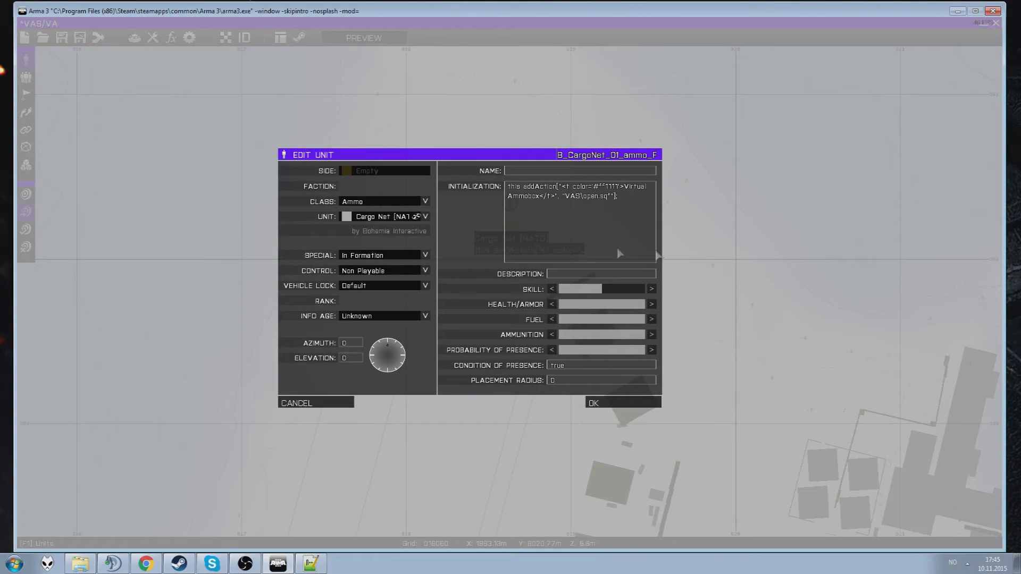
click(633, 207)
key(Return)
key(ctrl+v)
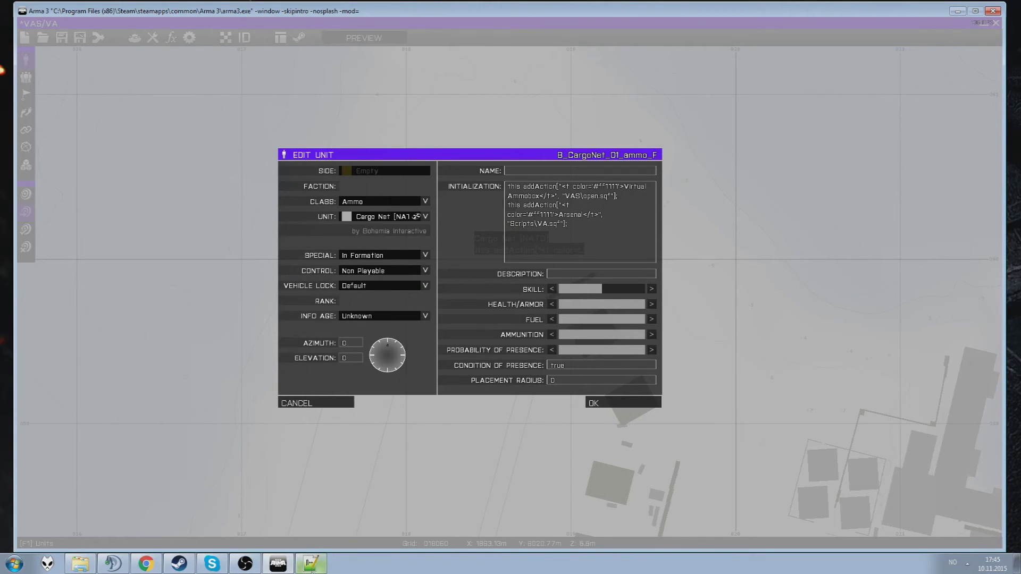
click(80, 564)
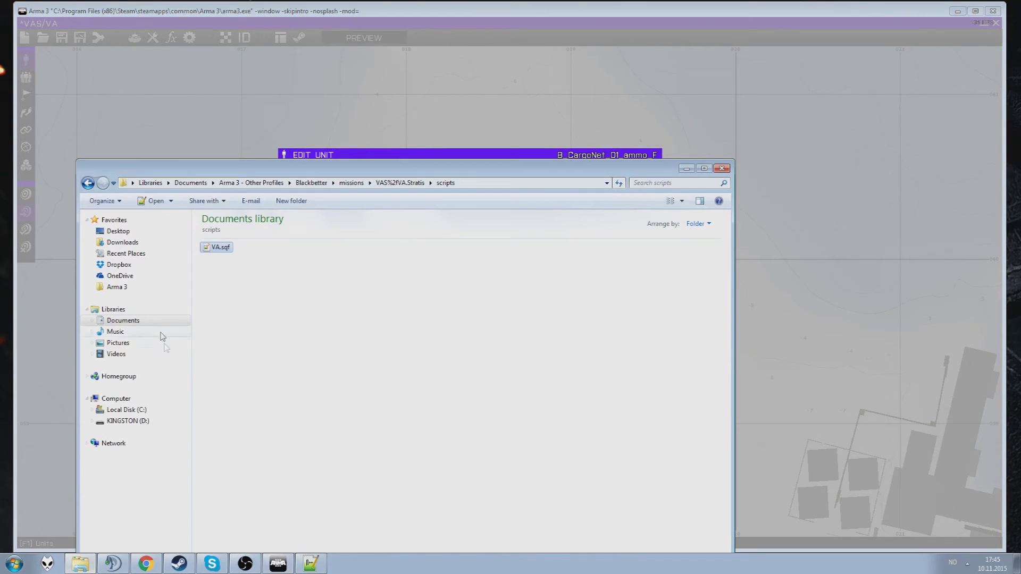
click(401, 183)
right_click(217, 249)
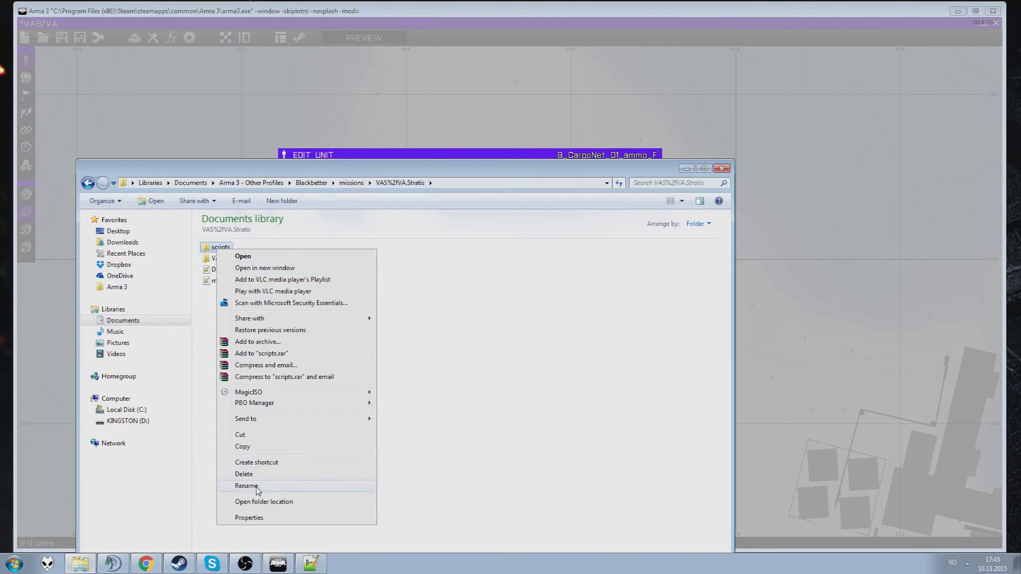
click(247, 486)
key(Right)
key(Left)
key(Left)
key(Left)
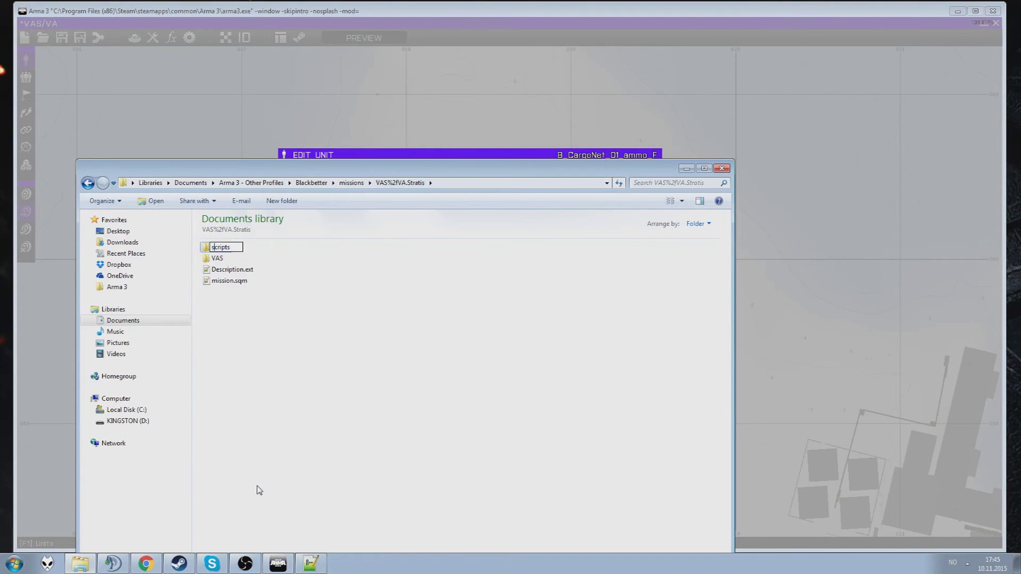
click(327, 258)
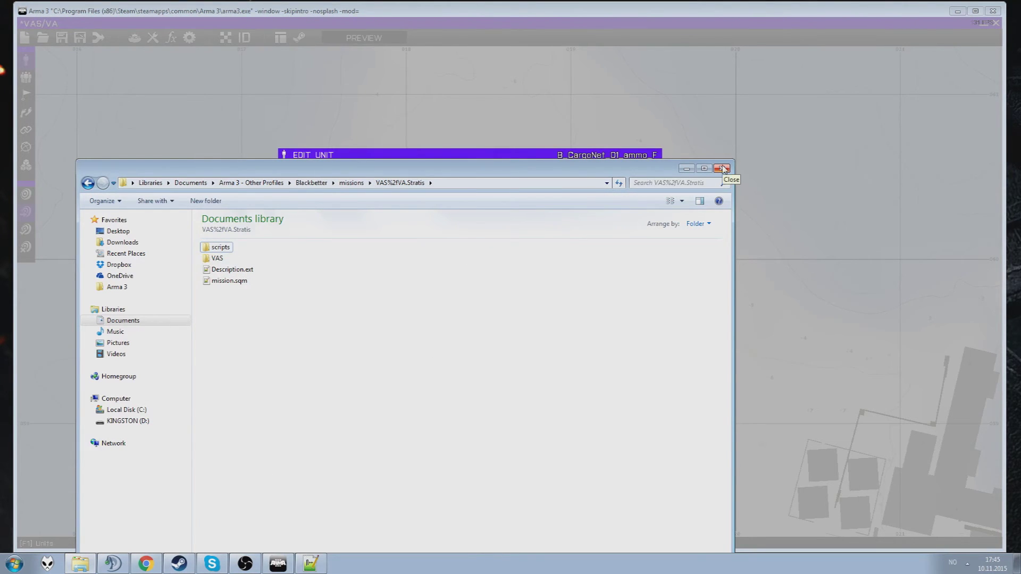
click(721, 170)
Save the mission with the updated cargo net and reload VAS/VA from the Stratis missions
click(638, 404)
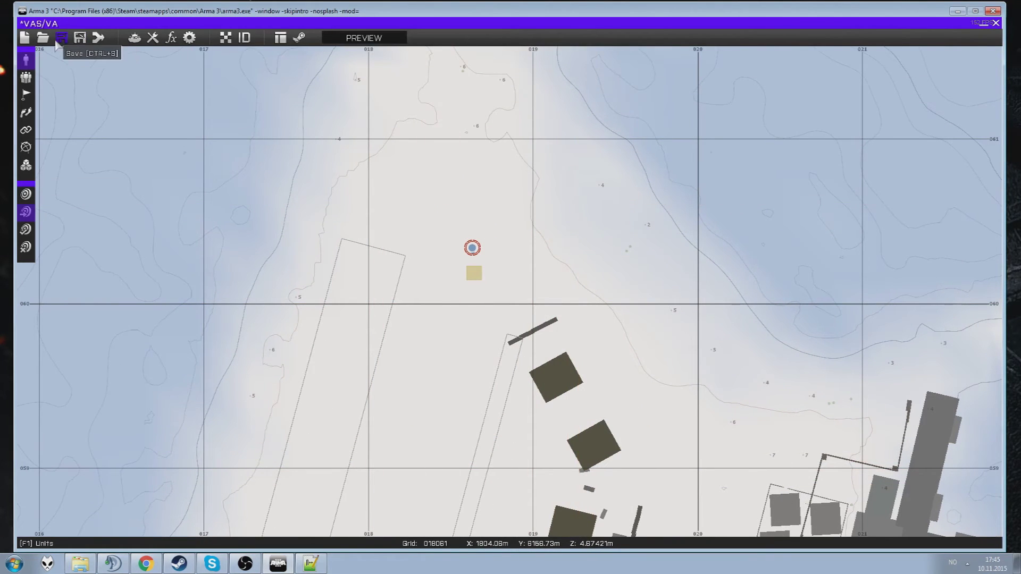
click(62, 37)
click(41, 37)
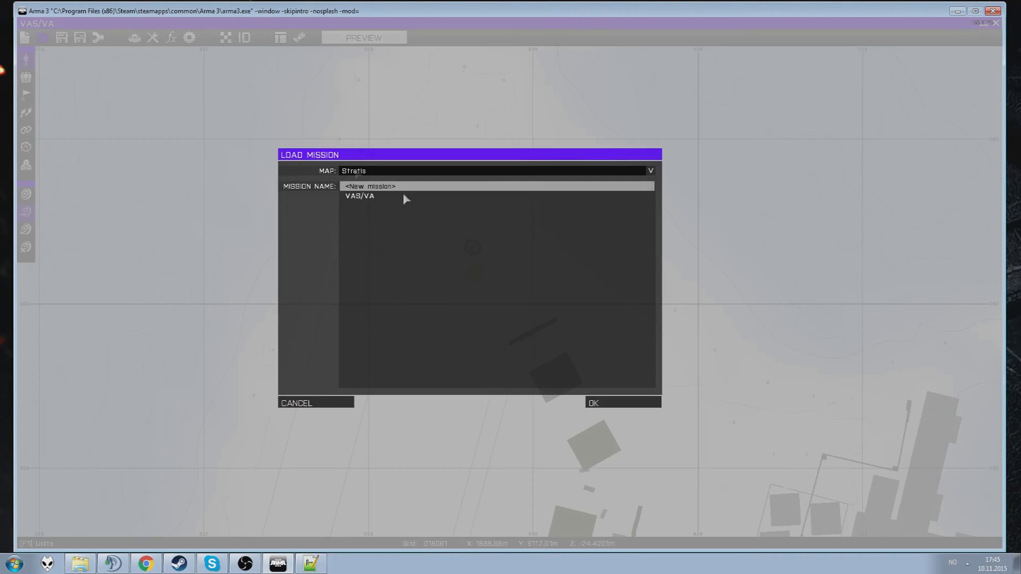
click(362, 198)
click(625, 405)
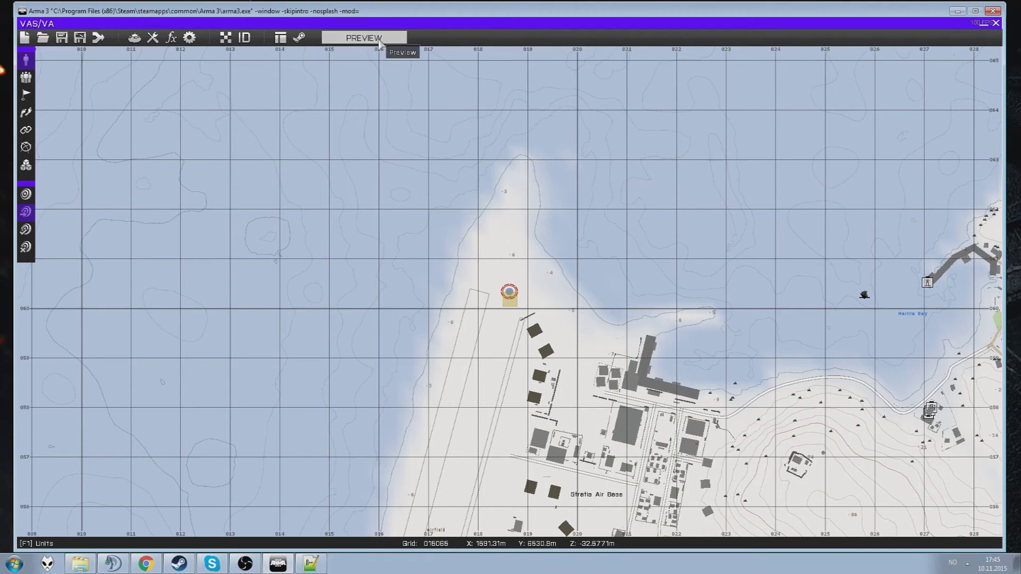
Preview the mission, walk up to the cargo net and open its Virtual Ammobox action
click(356, 37)
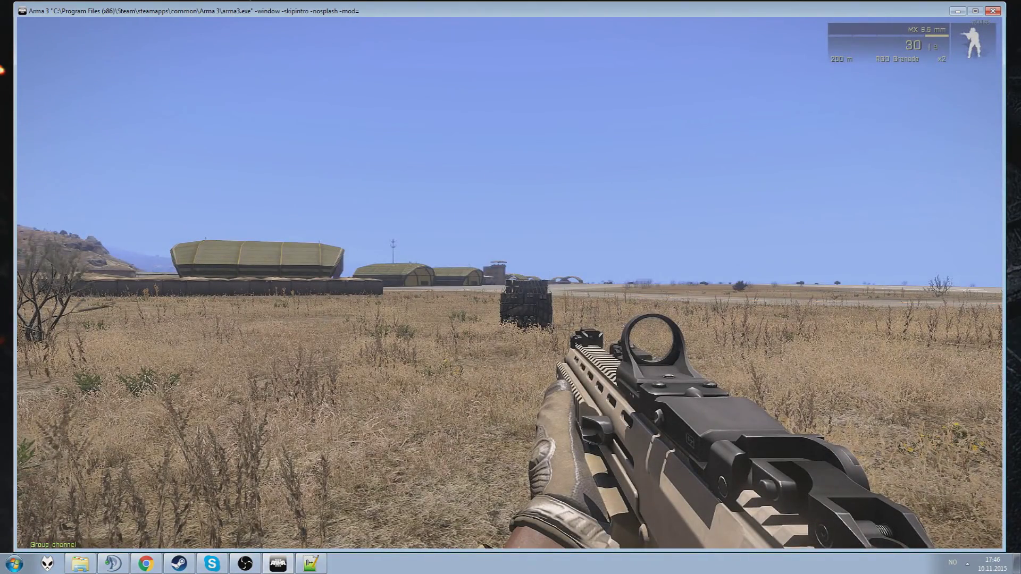
key(w)
scroll(511, 287, down, 1)
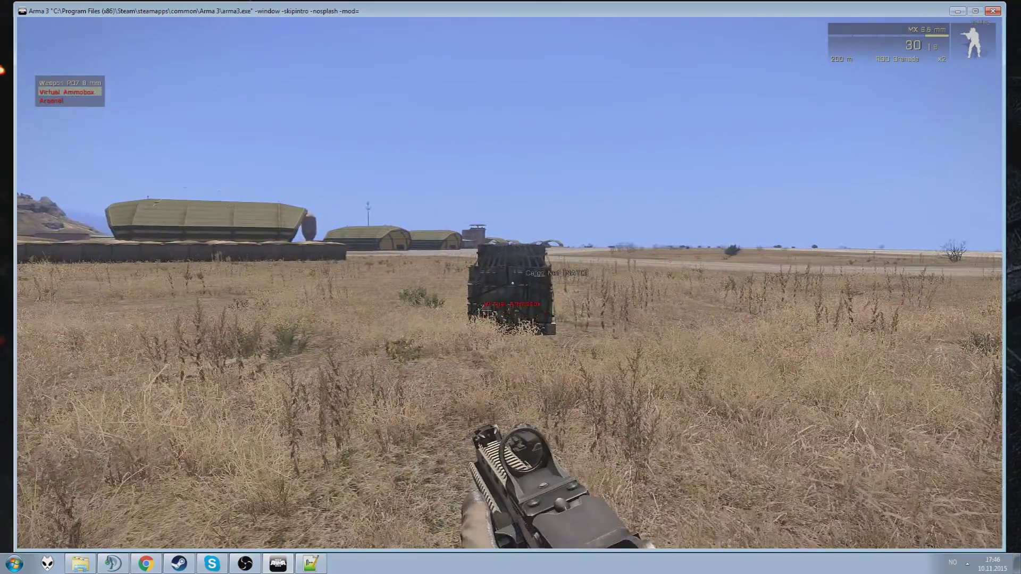
key(w)
scroll(511, 287, down, 1)
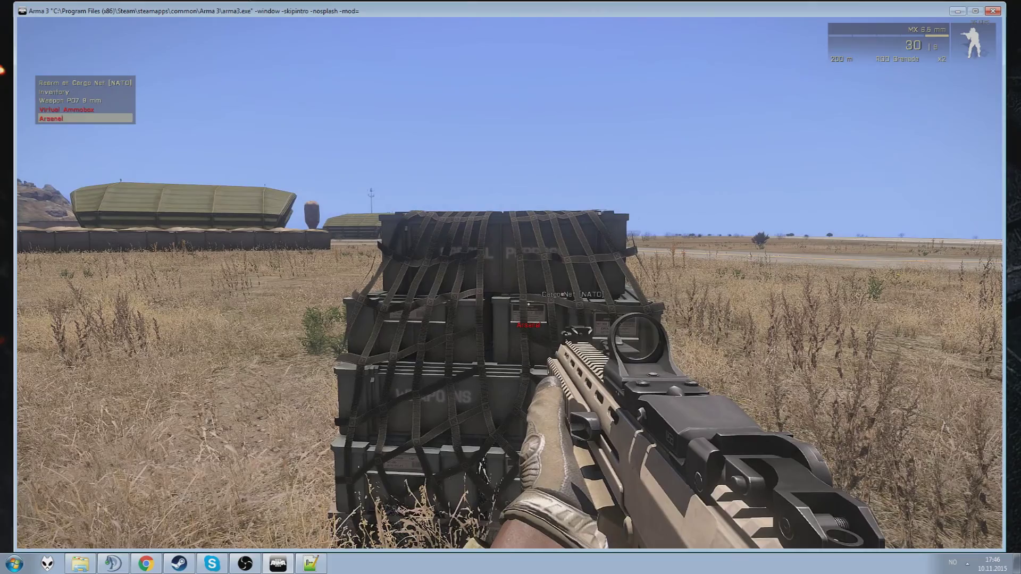
scroll(510, 287, up, 1)
key(space)
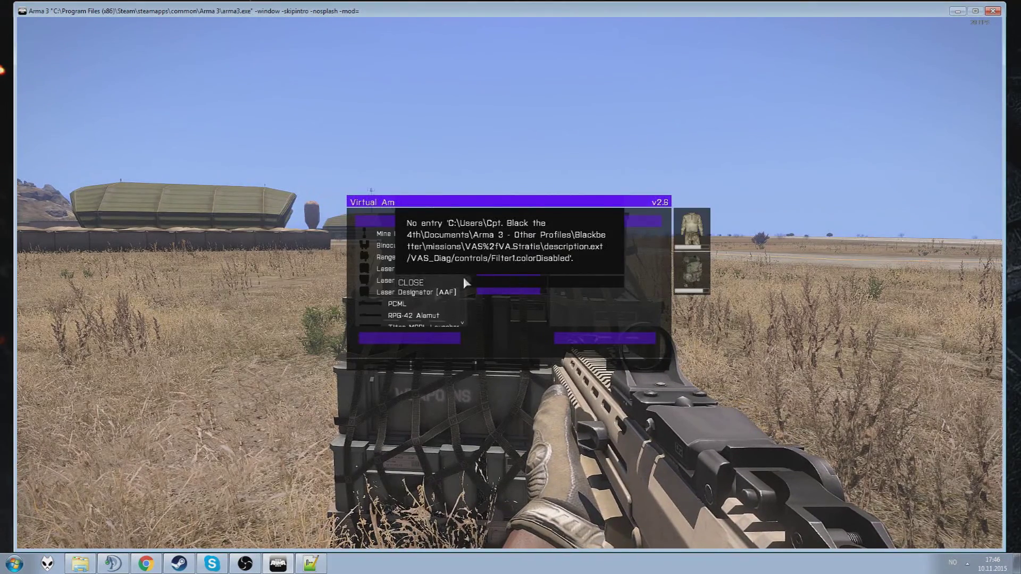
Dismiss the error message, look through the Virtual Ammobox System's weapon list and close it
click(420, 282)
drag(455, 257, 458, 302)
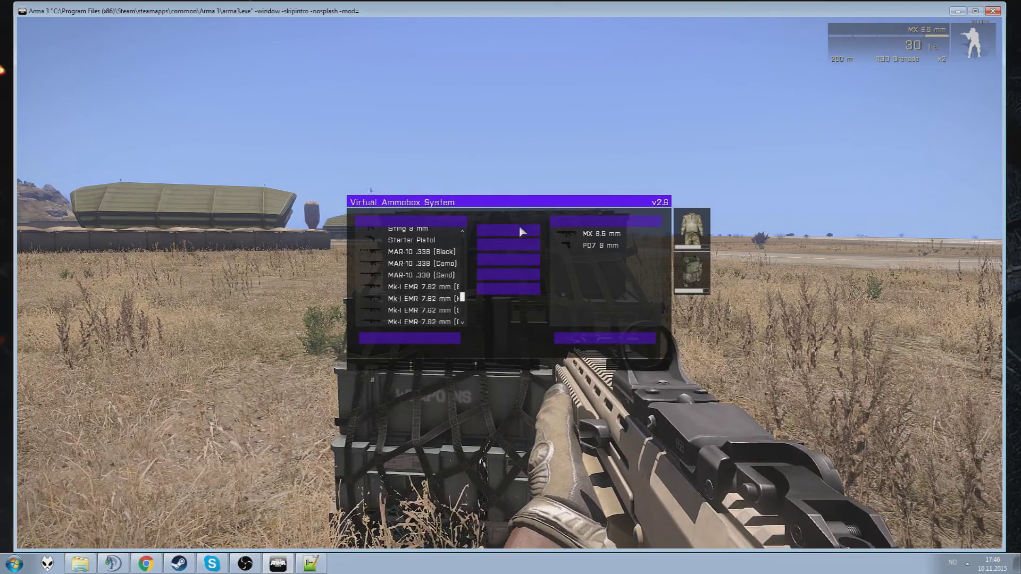
click(462, 240)
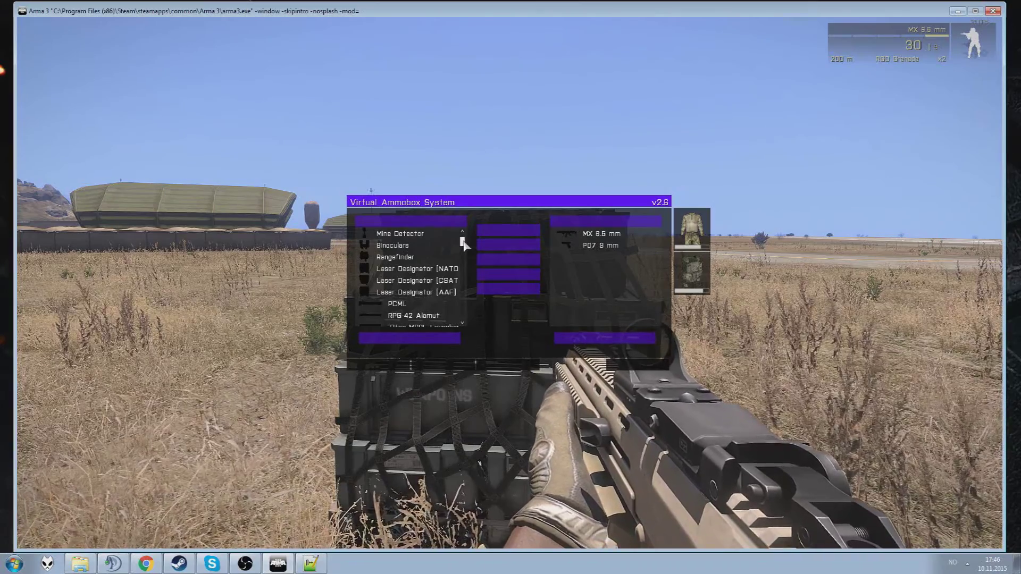
drag(464, 244, 464, 272)
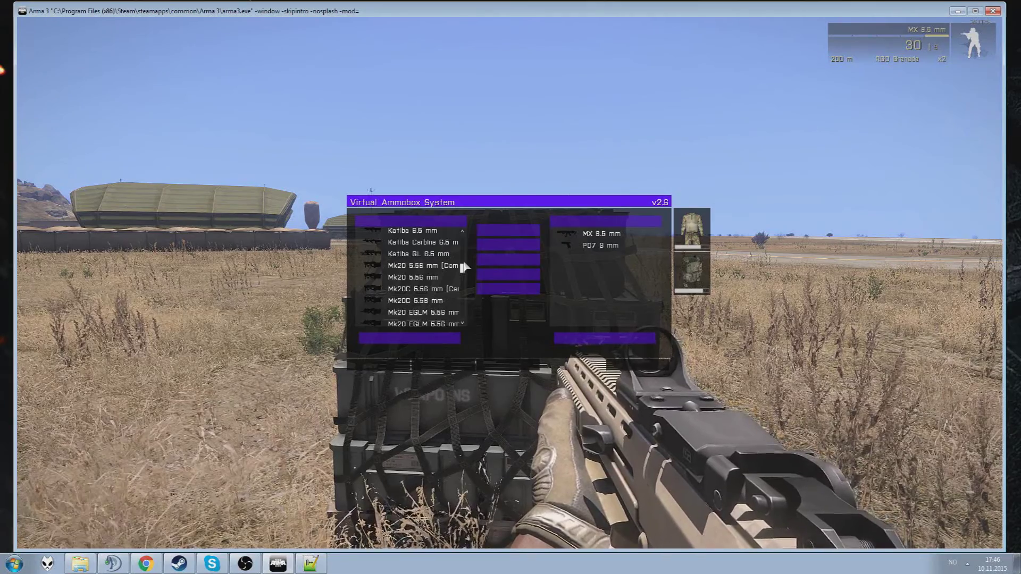
key(Escape)
key(Escape)
key(Escape)
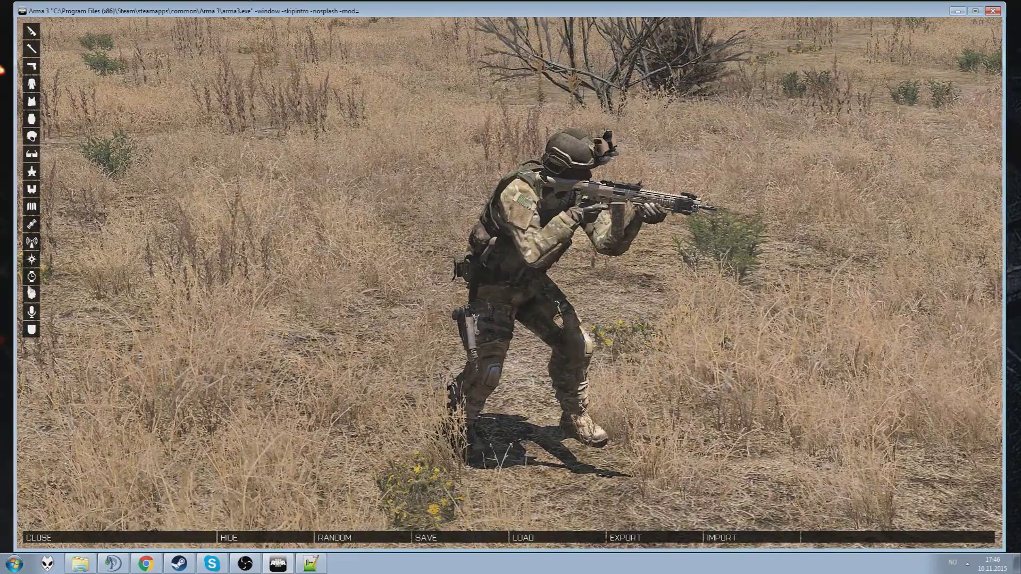
Look through the Arsenal's voice, insignia and face options for the soldier
click(32, 311)
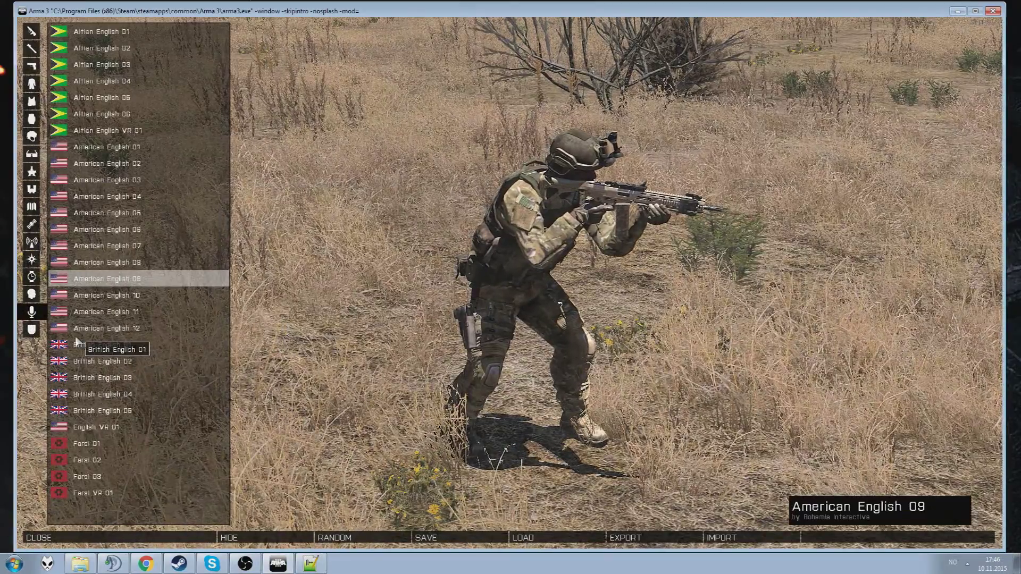
click(31, 329)
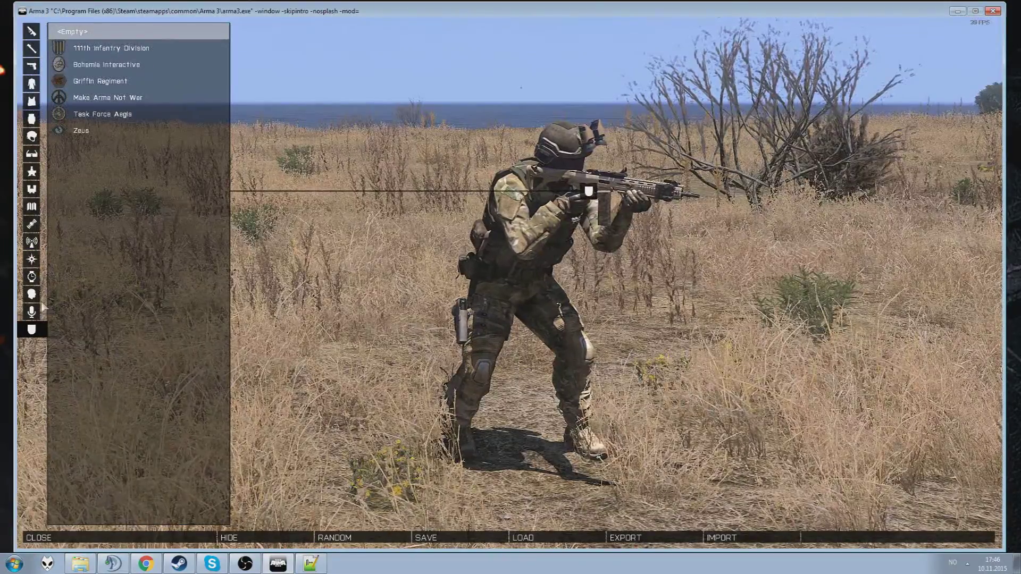
click(31, 294)
key(Up)
key(Up)
key(Up)
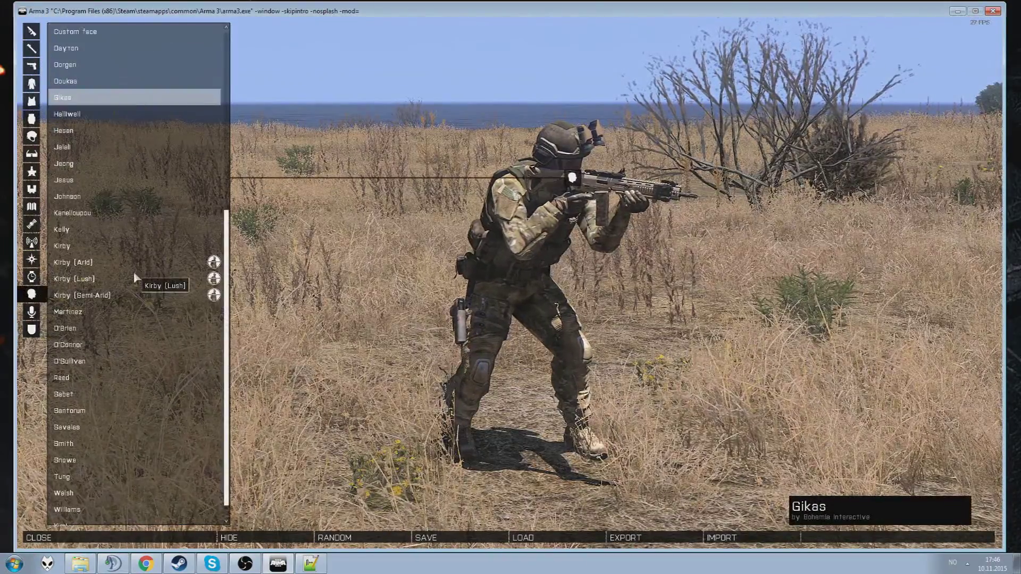
Try the Kirby (Lush) and custom faces, set the soldier's face to Constantinou, and close the Arsenal
click(134, 277)
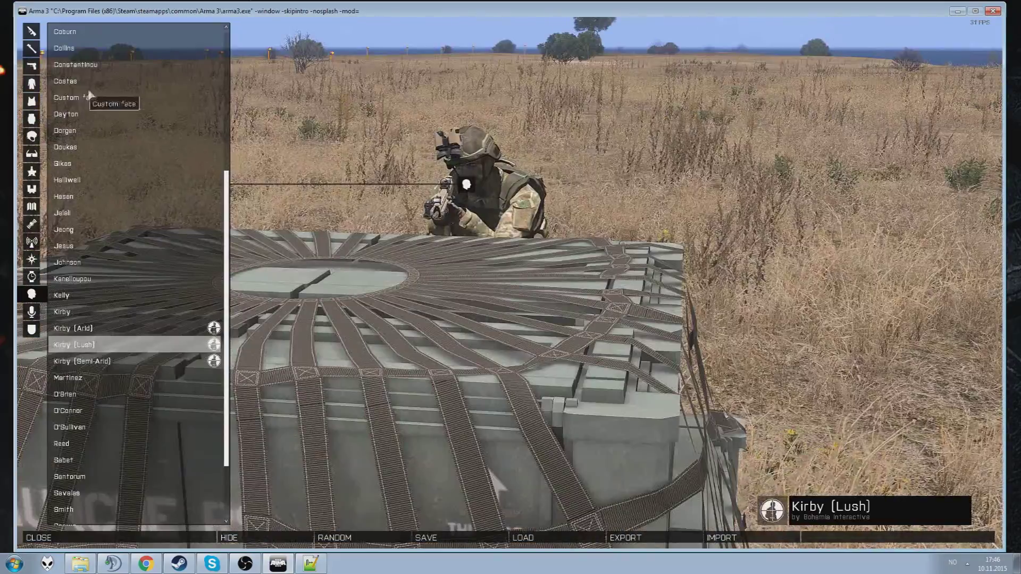
click(83, 97)
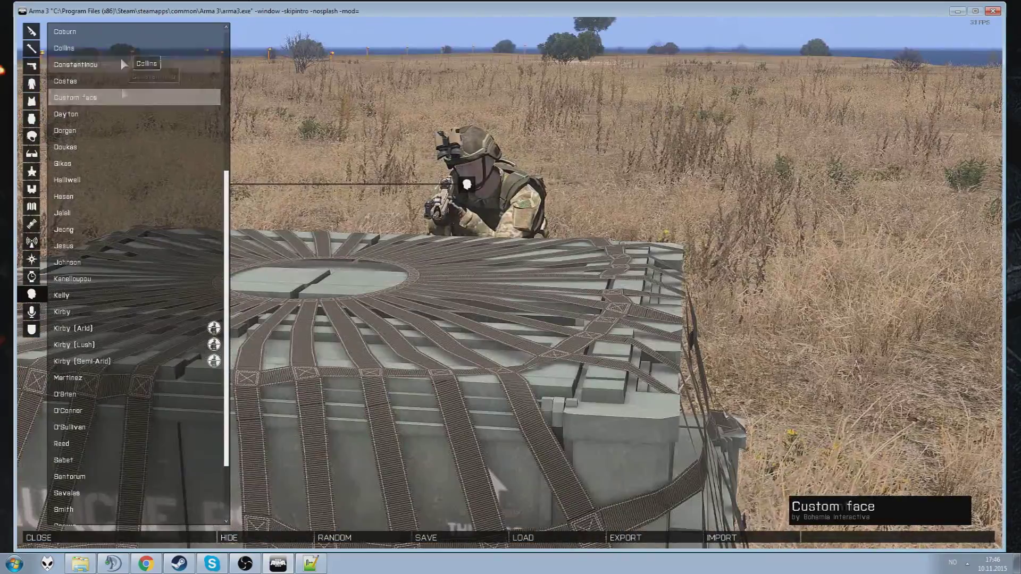
click(120, 63)
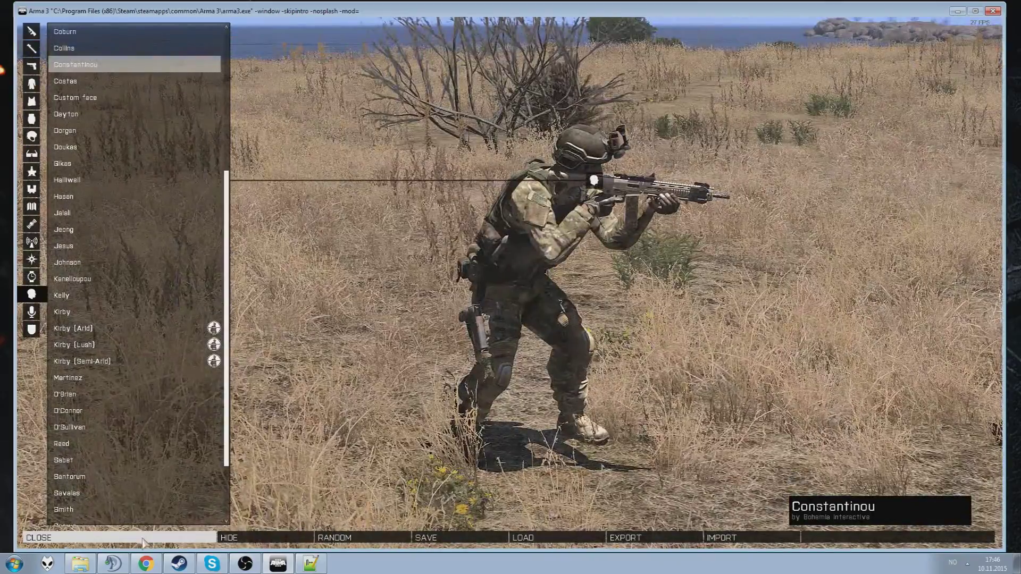
click(145, 537)
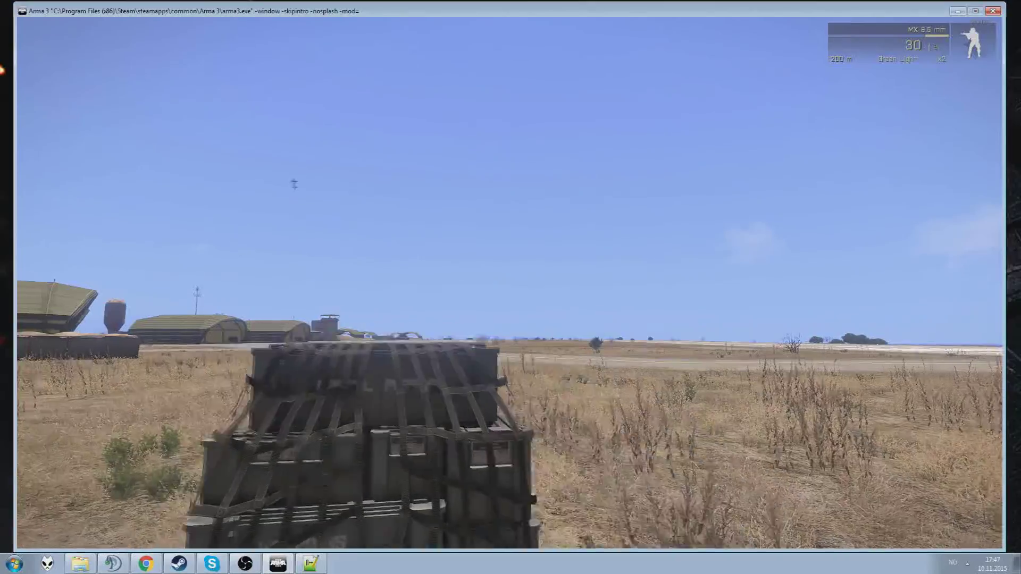